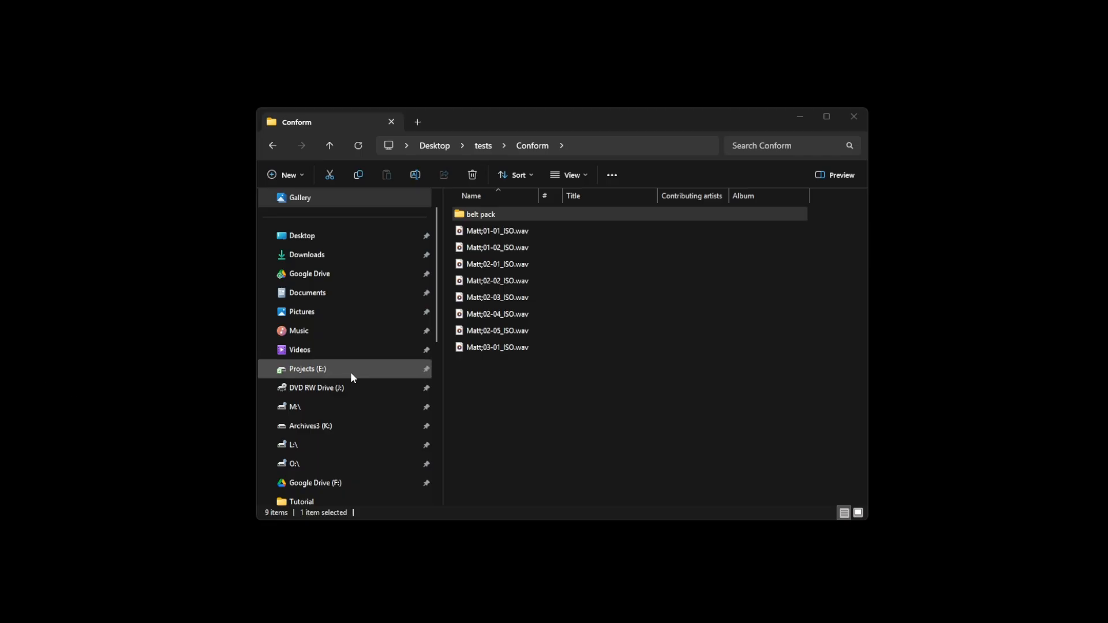
Step: Open the belt pack folder inside Conform to view the backup recordings
click(550, 214)
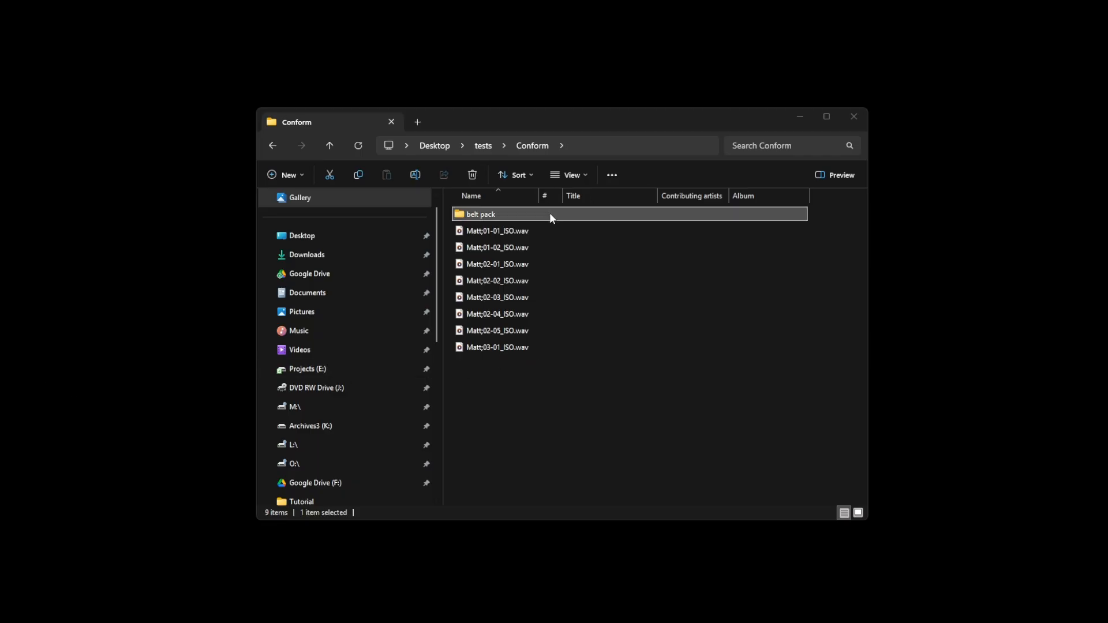
double_click(550, 214)
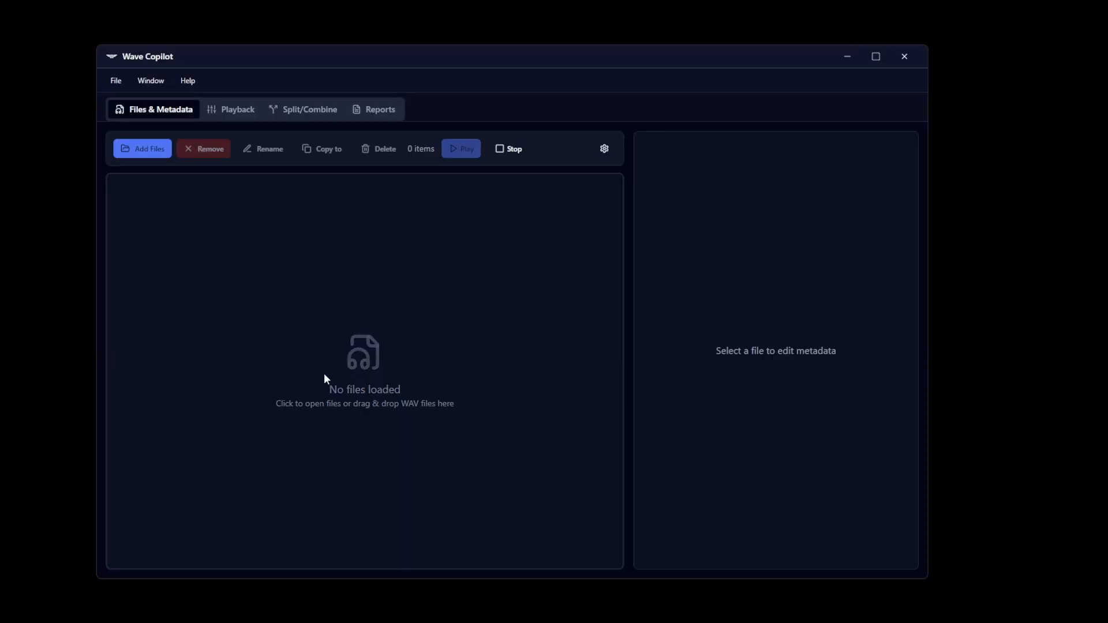
Step: Switch to Wave Copilot and add all eight ISO WAV files from the Desktop\tests\Conform folder to the session
click(324, 375)
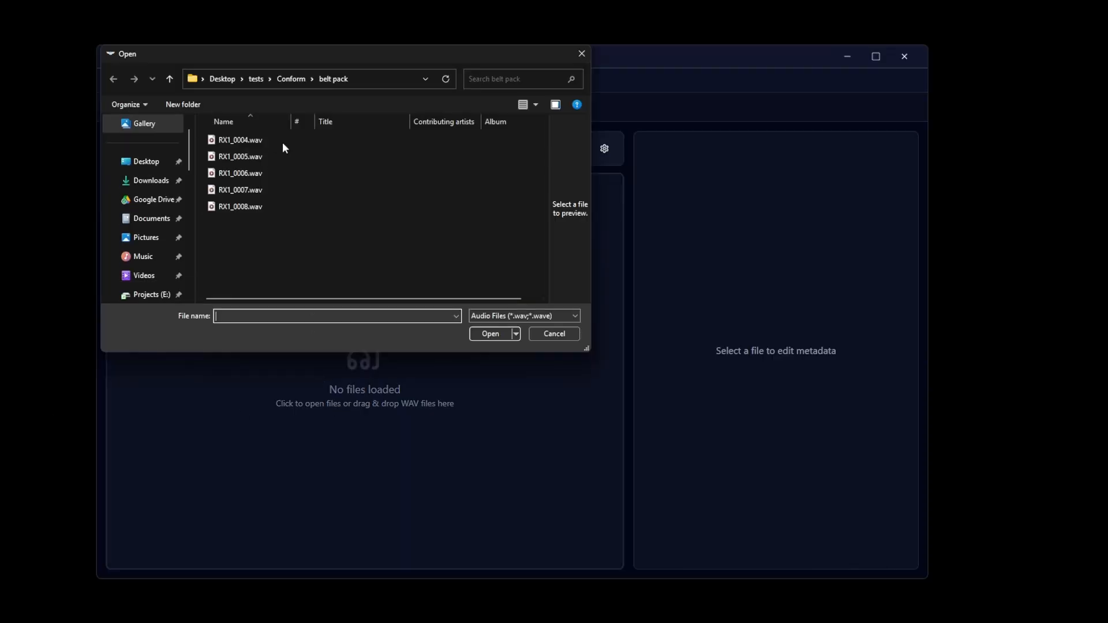
click(298, 79)
click(267, 156)
shift+click(288, 273)
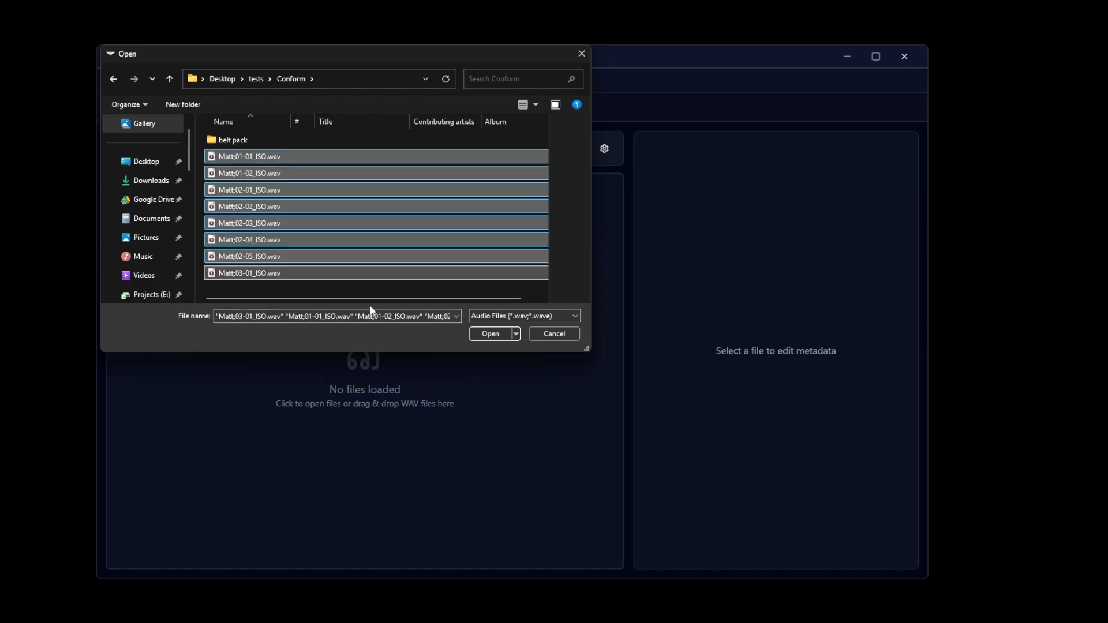
click(472, 337)
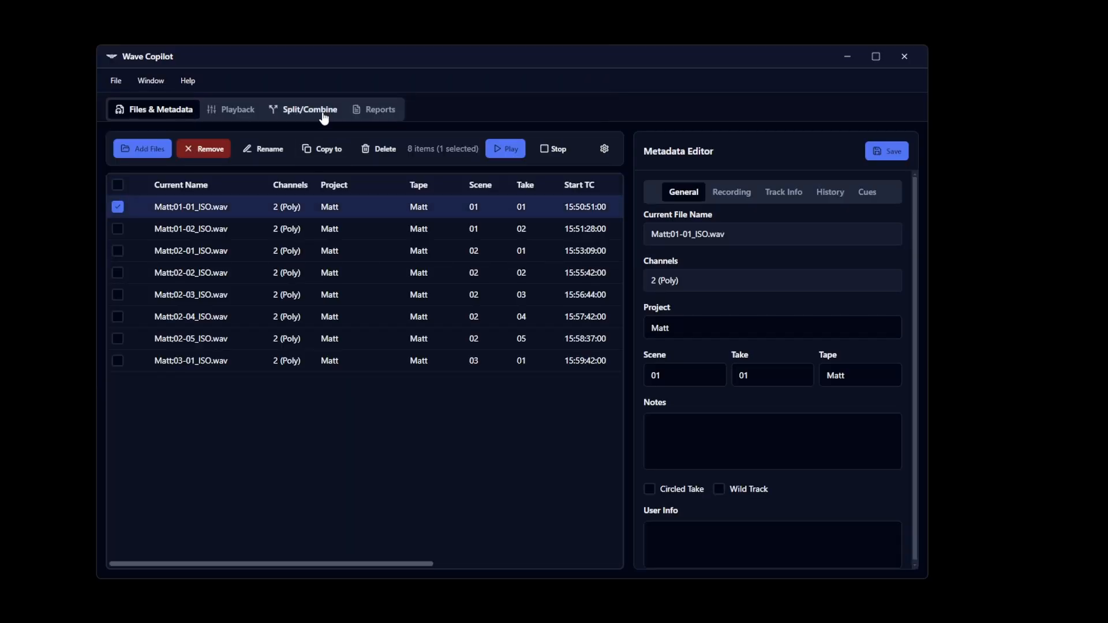
Step: Open the Conform tool for splitting and combining, and add RX1_0004.wav through RX1_0008.wav from belt pack as backup recordings
click(321, 113)
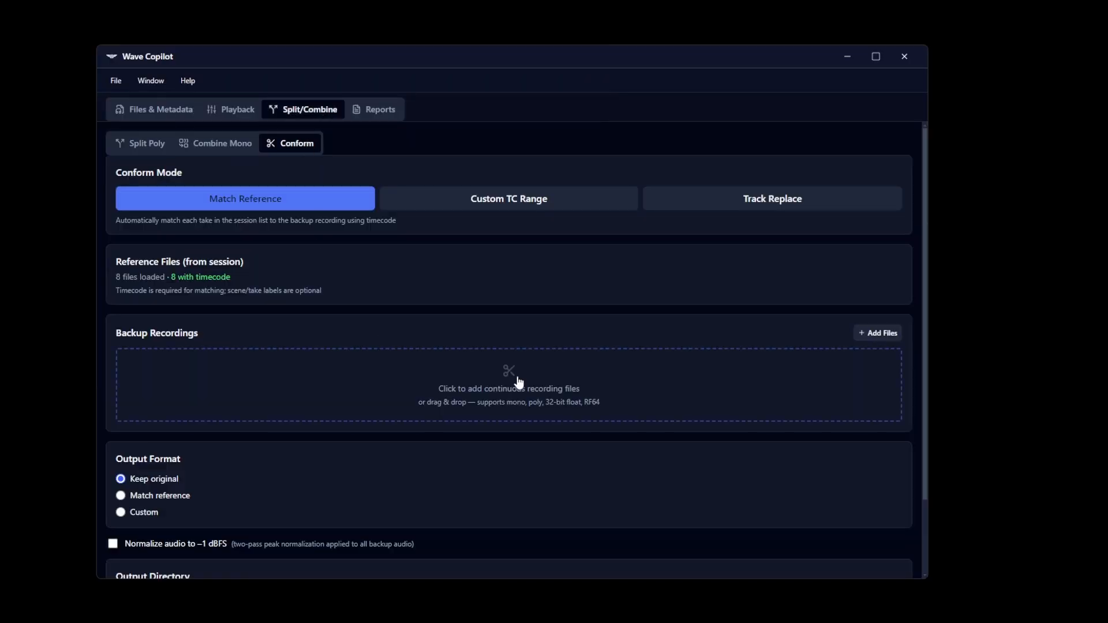
click(485, 362)
key(ctrl+a)
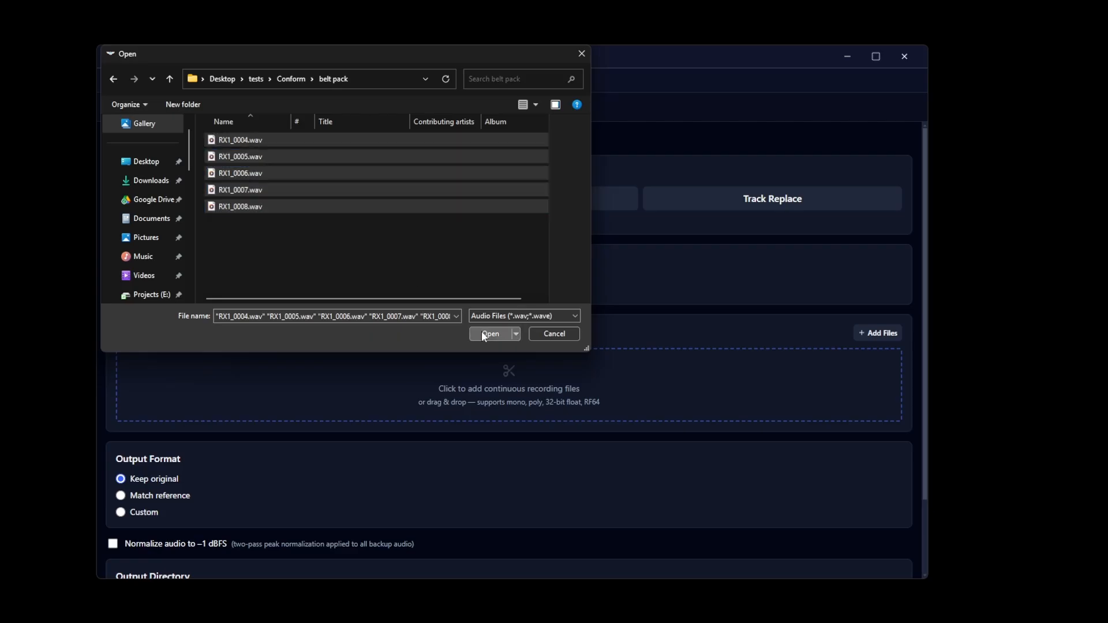
click(482, 331)
Step: Set the output directory for the trimmed files to the Conform folder inside Desktop\Tutorial
scroll(659, 359, down, 6)
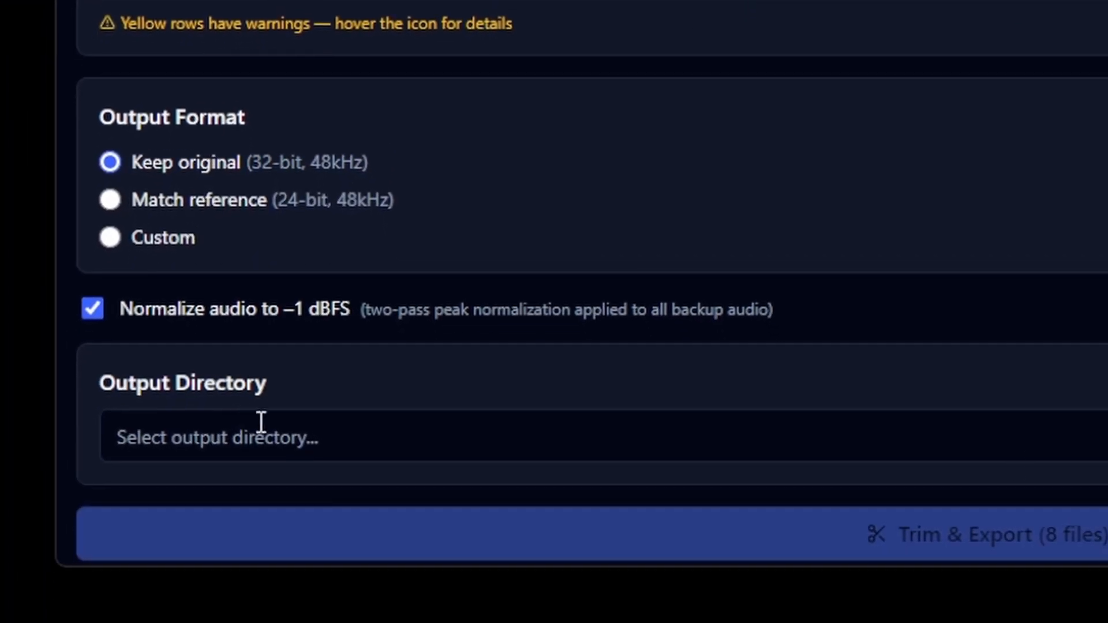
click(261, 421)
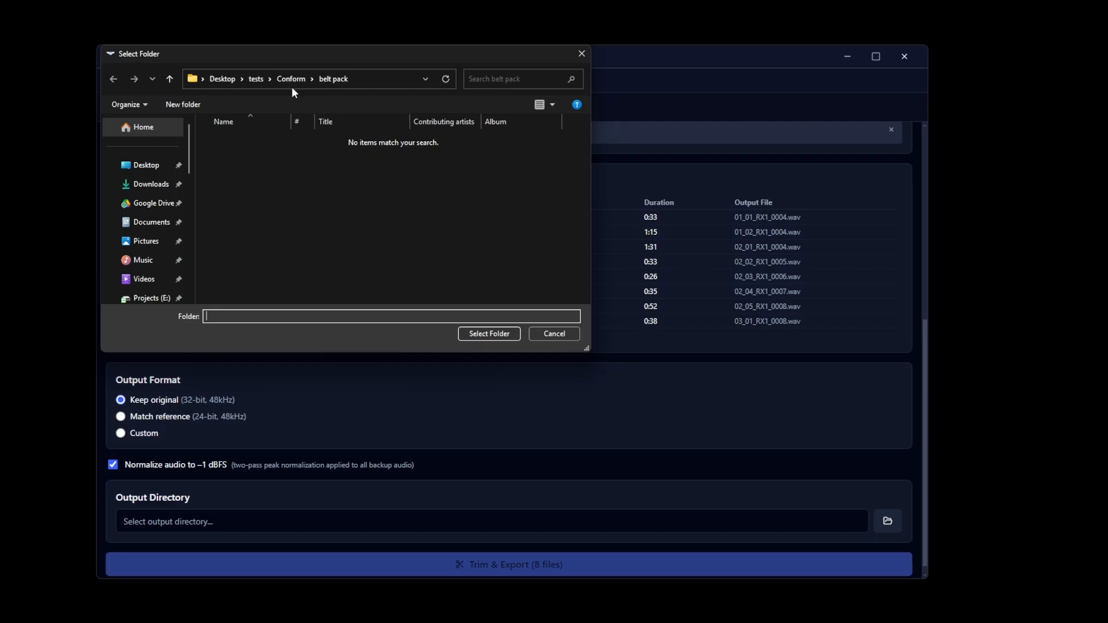
click(222, 80)
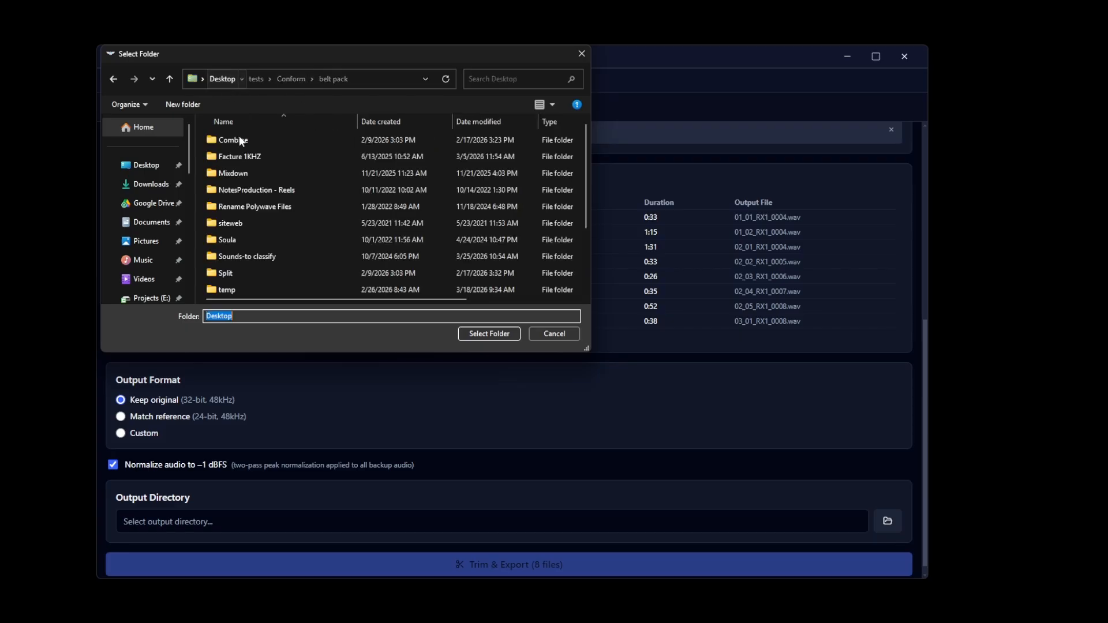
click(243, 253)
text(tu)
key(Return)
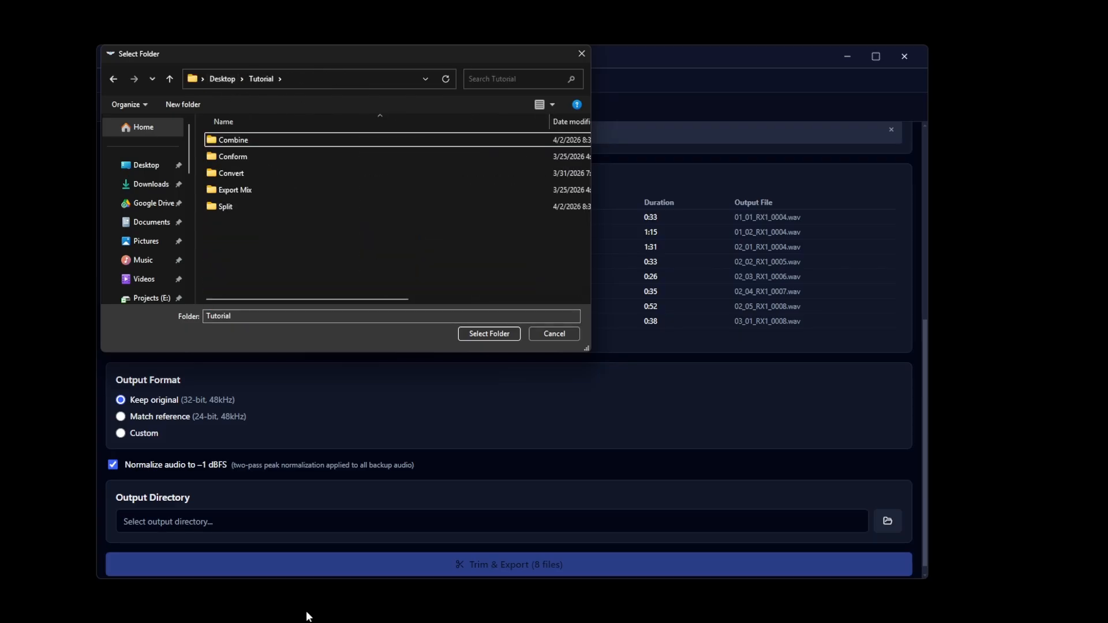
double_click(254, 157)
click(488, 334)
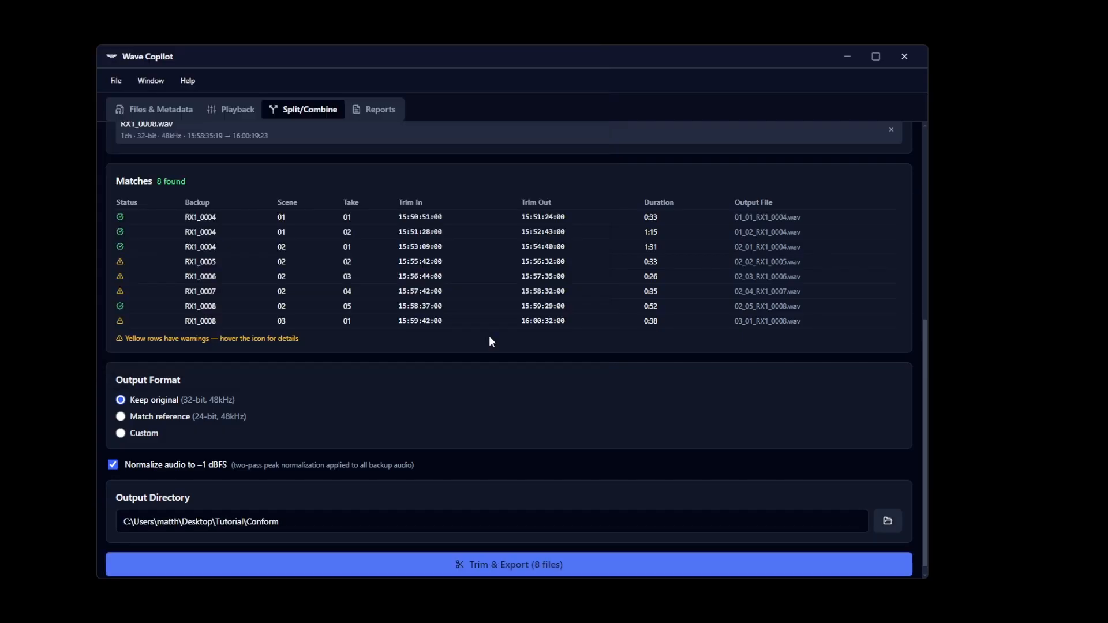
Step: Trim and export the eight matched files without loading them into the session
click(489, 567)
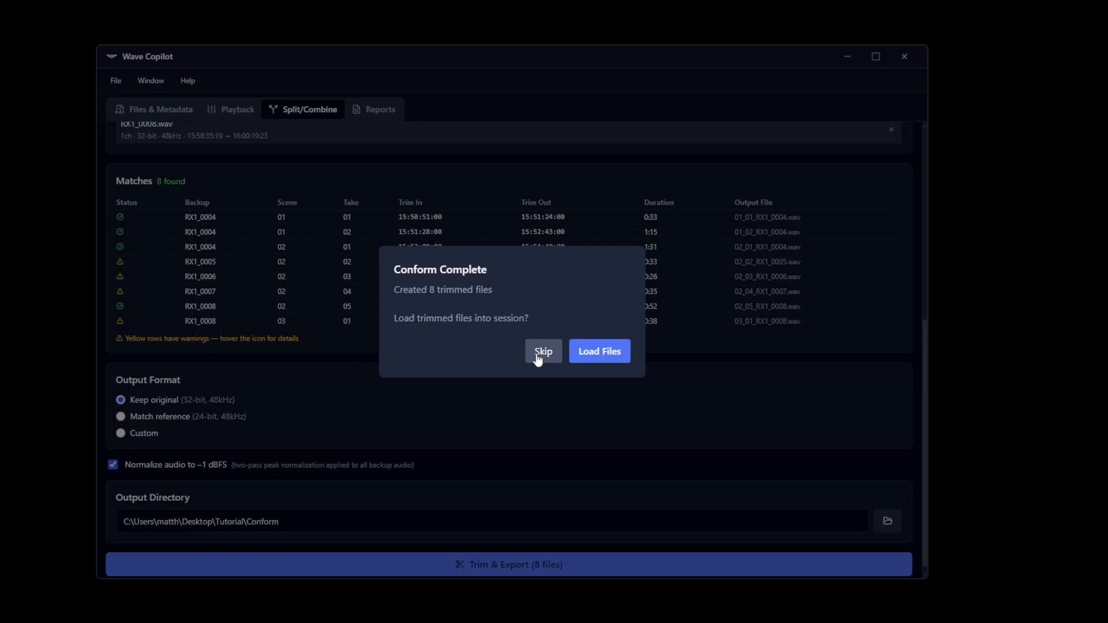
click(542, 353)
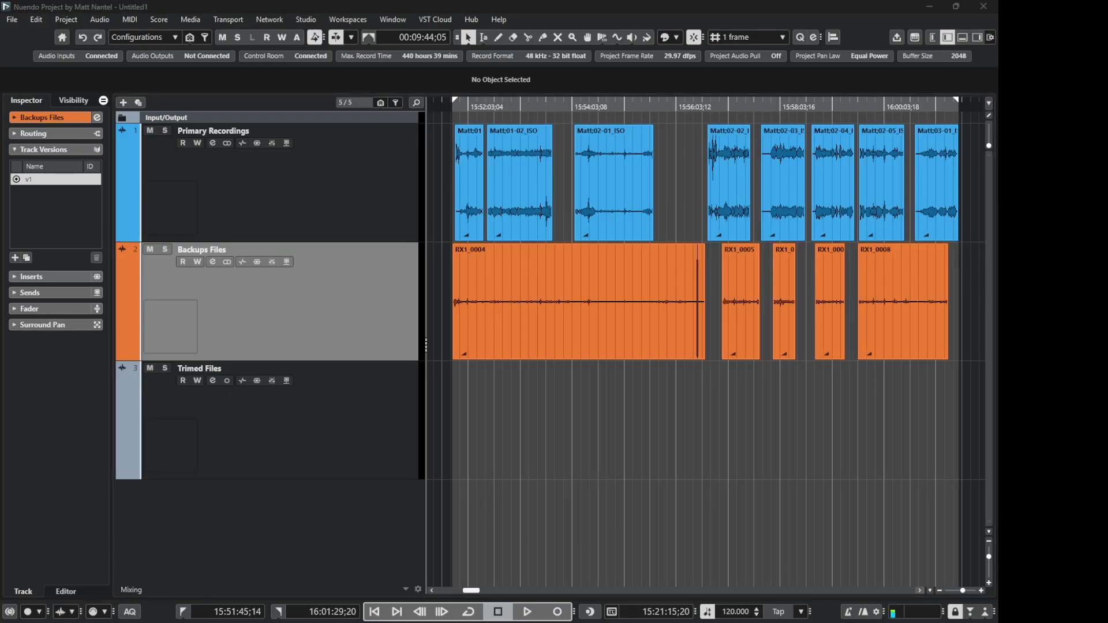
Step: In Nuendo, place the exported RX1 files on the Trimed Files track and move the events to their origin timecode
drag(296, 418, 459, 431)
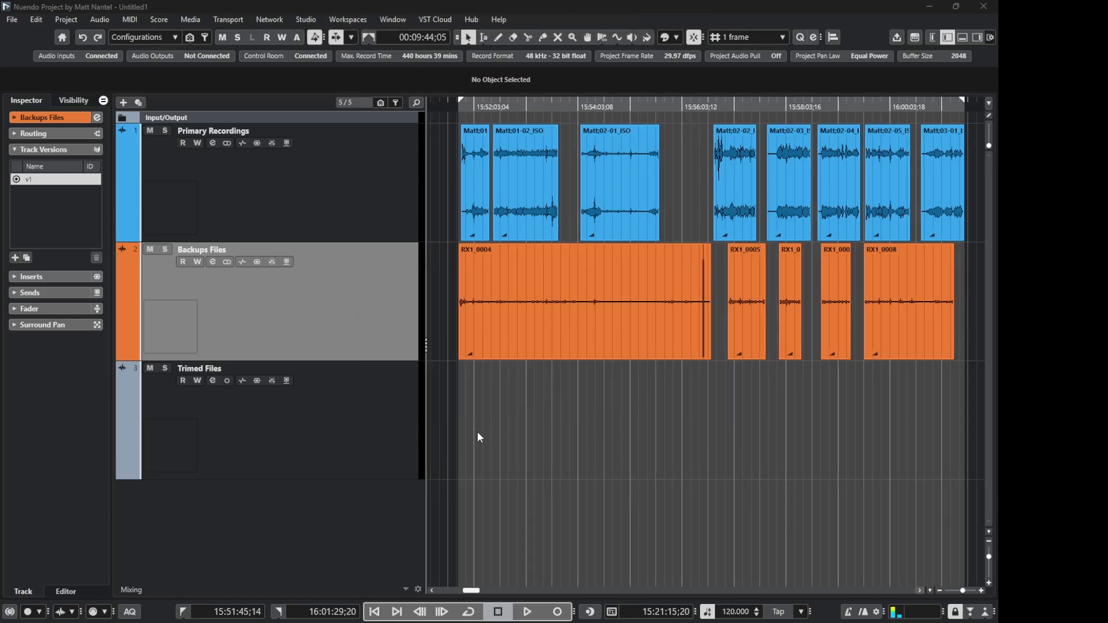
click(36, 19)
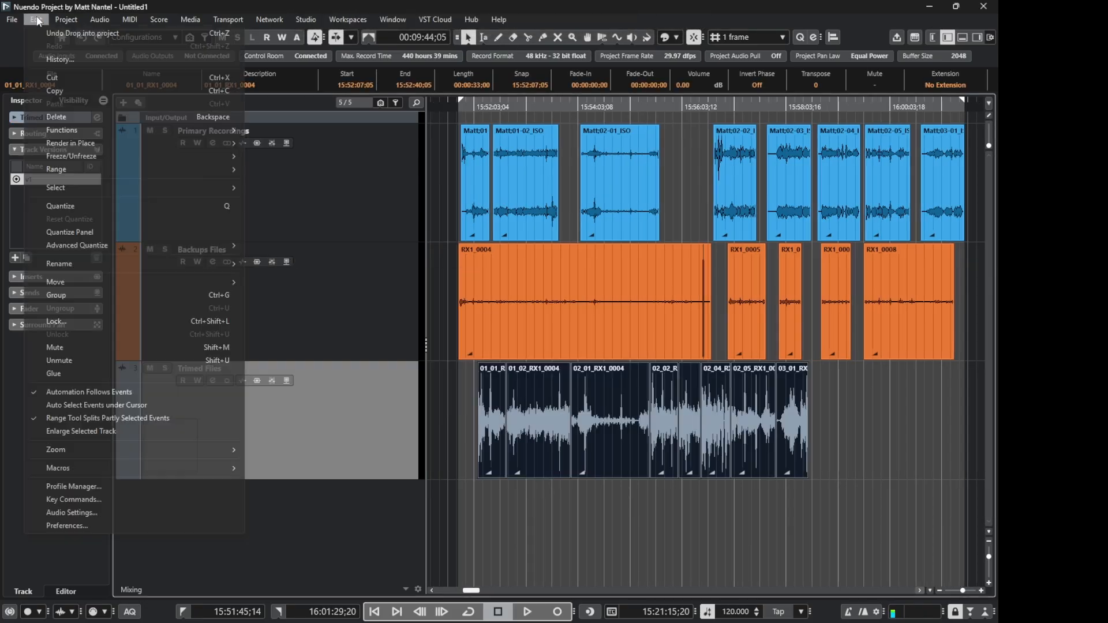
mouse_move(76, 279)
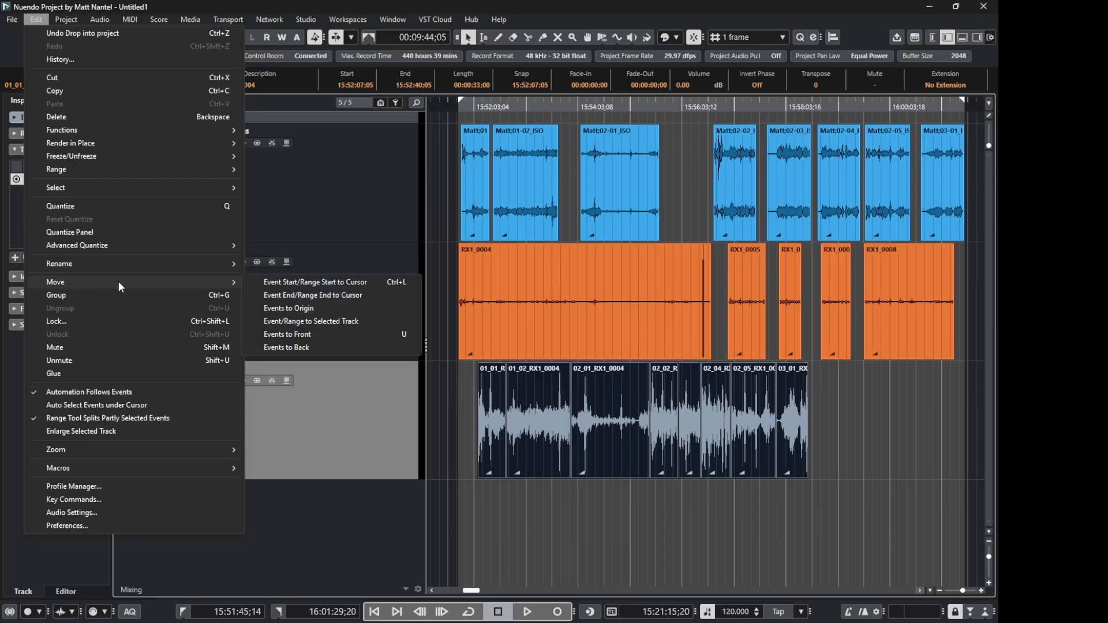
click(341, 309)
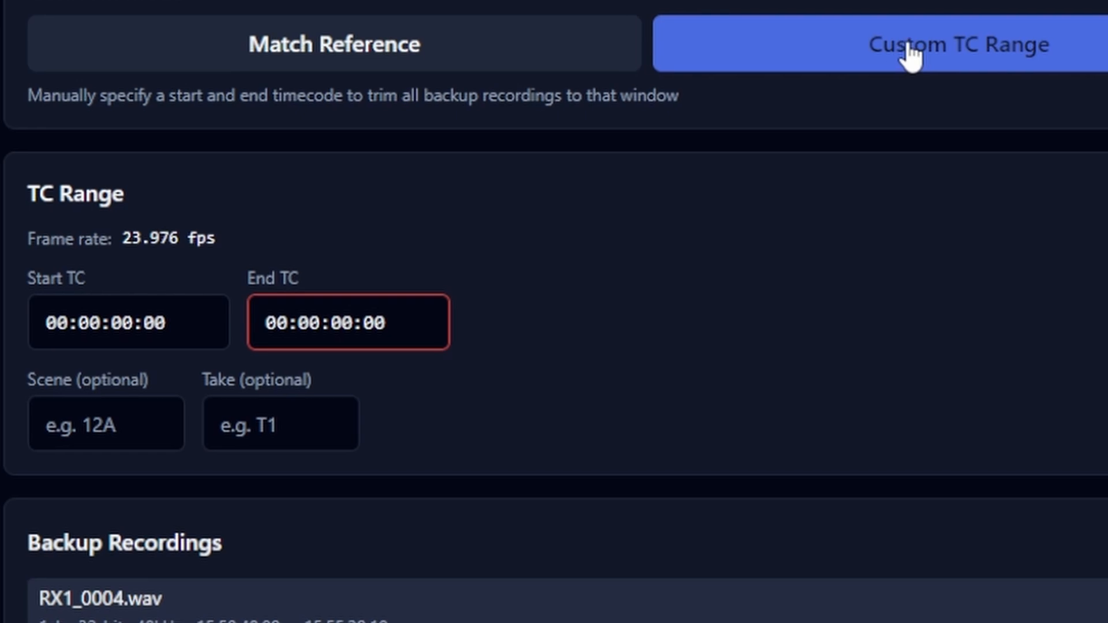
Step: In Wave Copilot, set the custom timecode range to start at 15:59:00:00 and end at 16:00:00:00
double_click(173, 303)
key(ctrl+a)
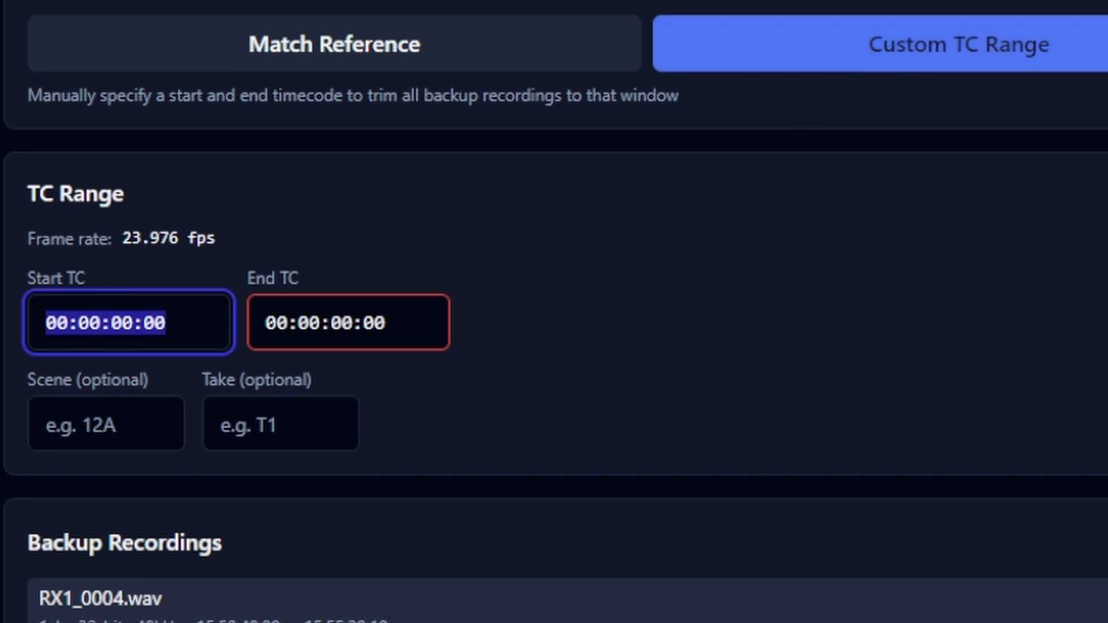
text(15:59:00:00)
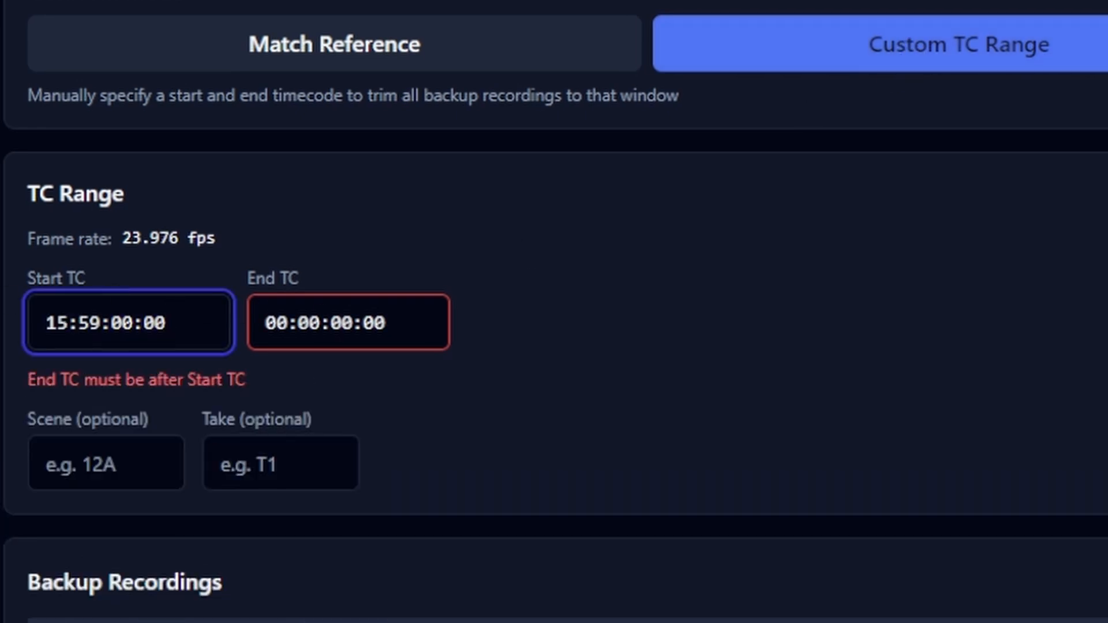
click(348, 323)
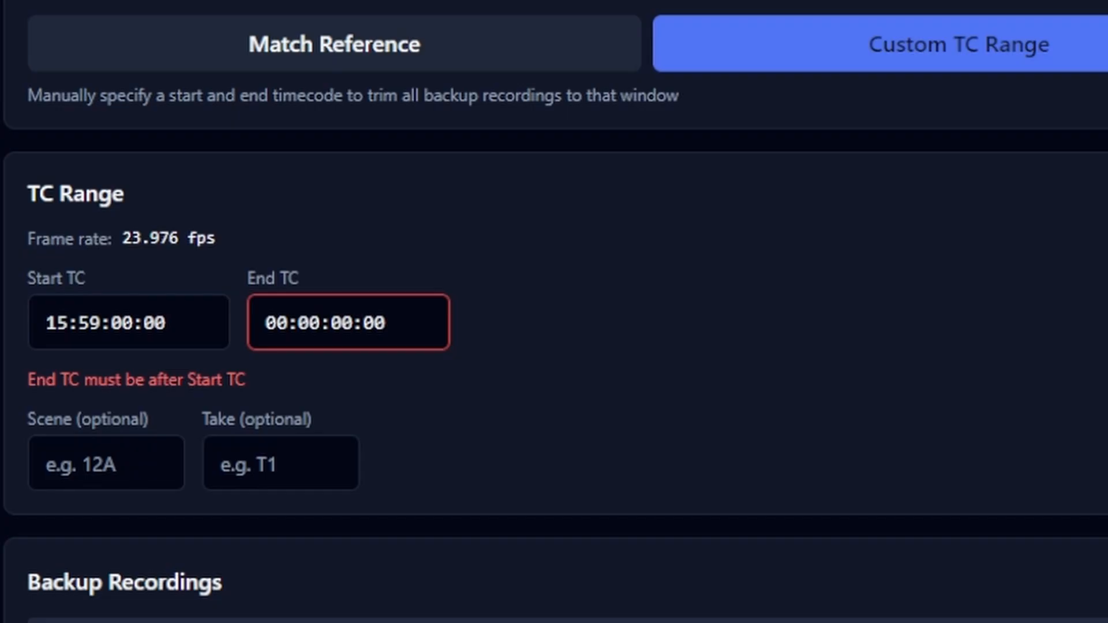
key(ctrl+a)
text(16:00:00:00)
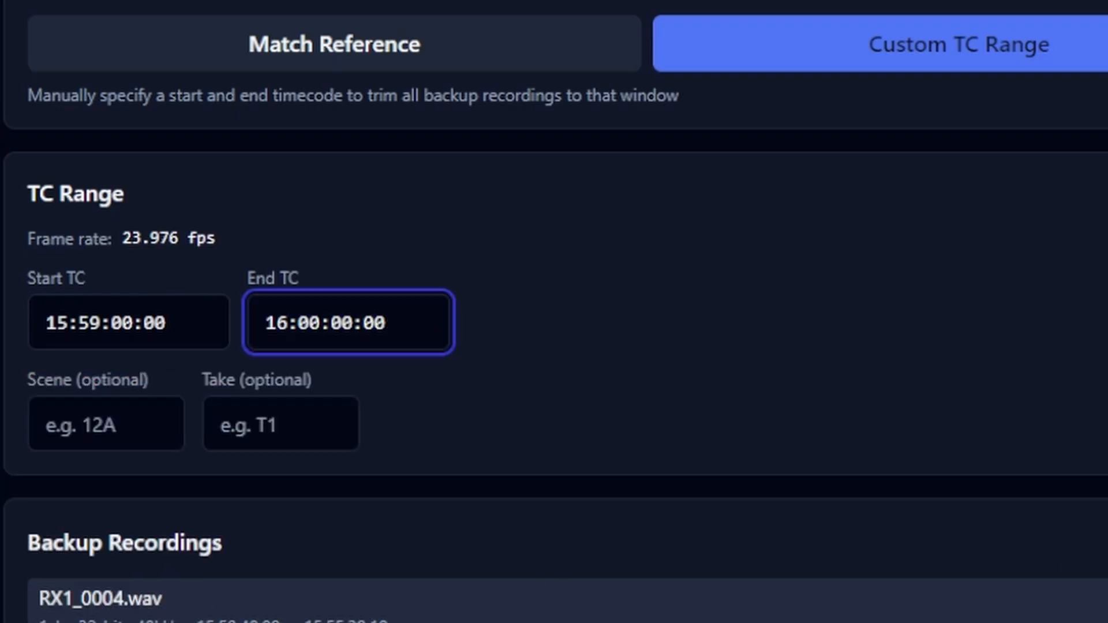
Step: Trim and export the backup recording matching the custom range, without loading the result into the session
scroll(555, 311, down, 7)
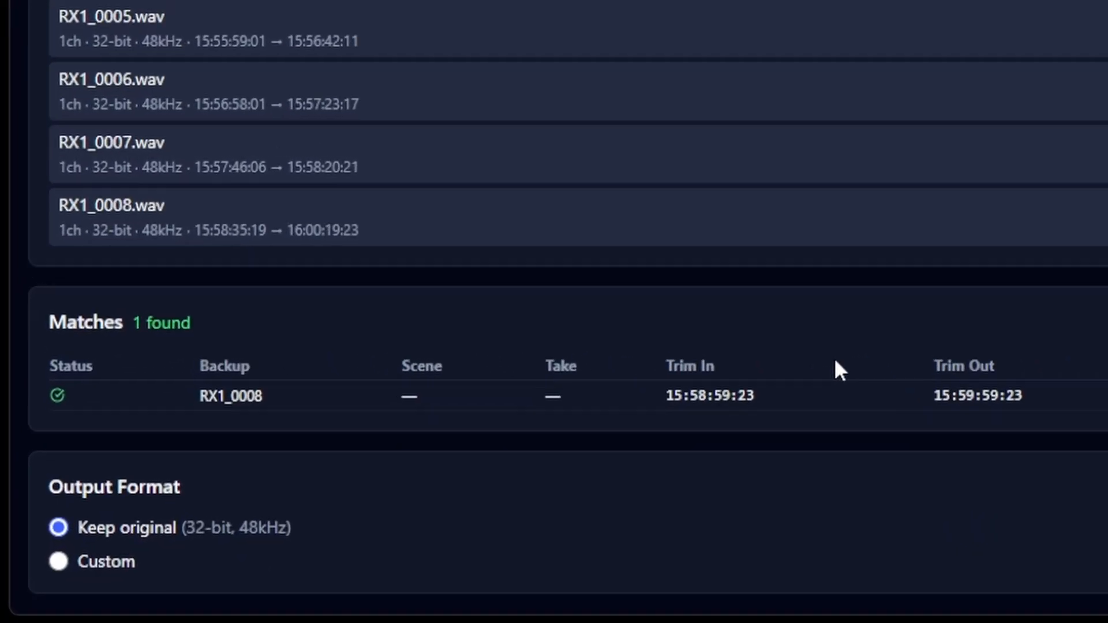
scroll(942, 347, down, 3)
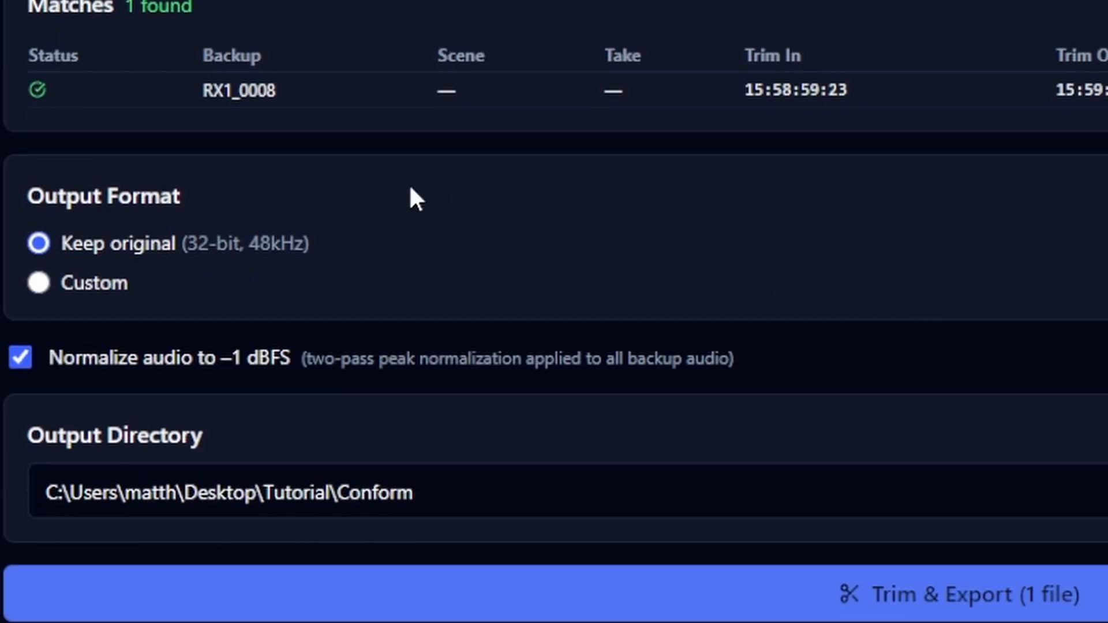
scroll(658, 482, down, 1)
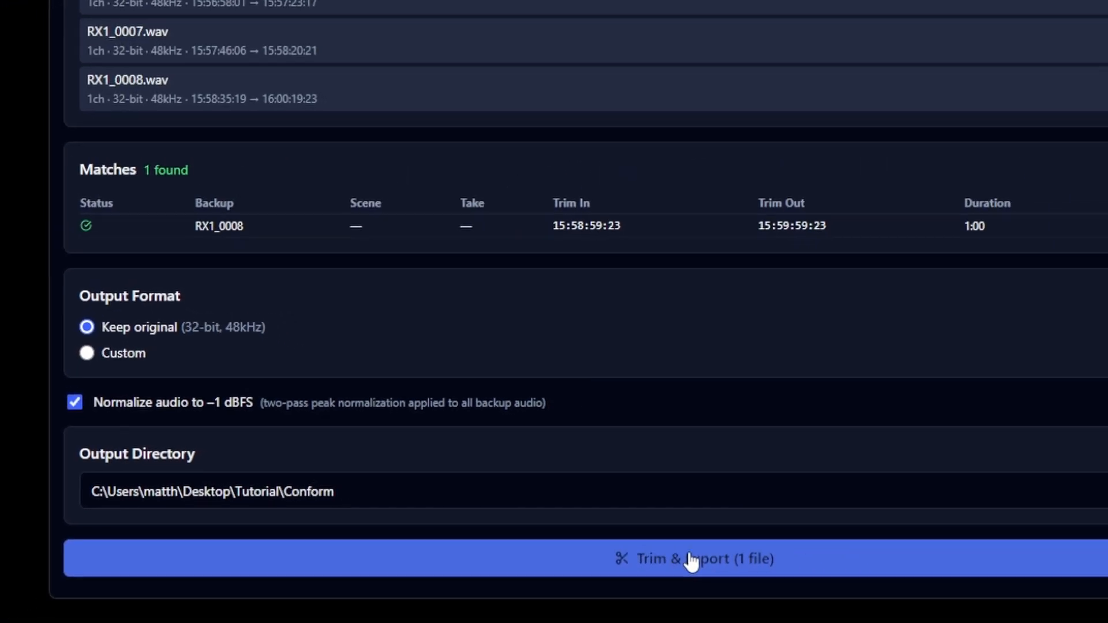
click(955, 564)
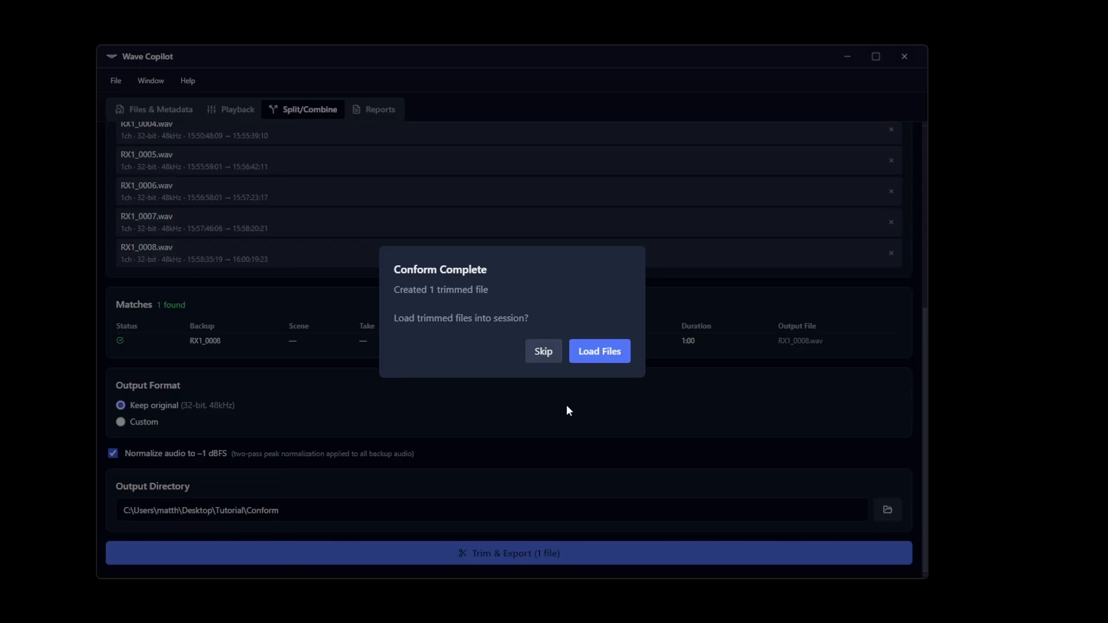
click(542, 350)
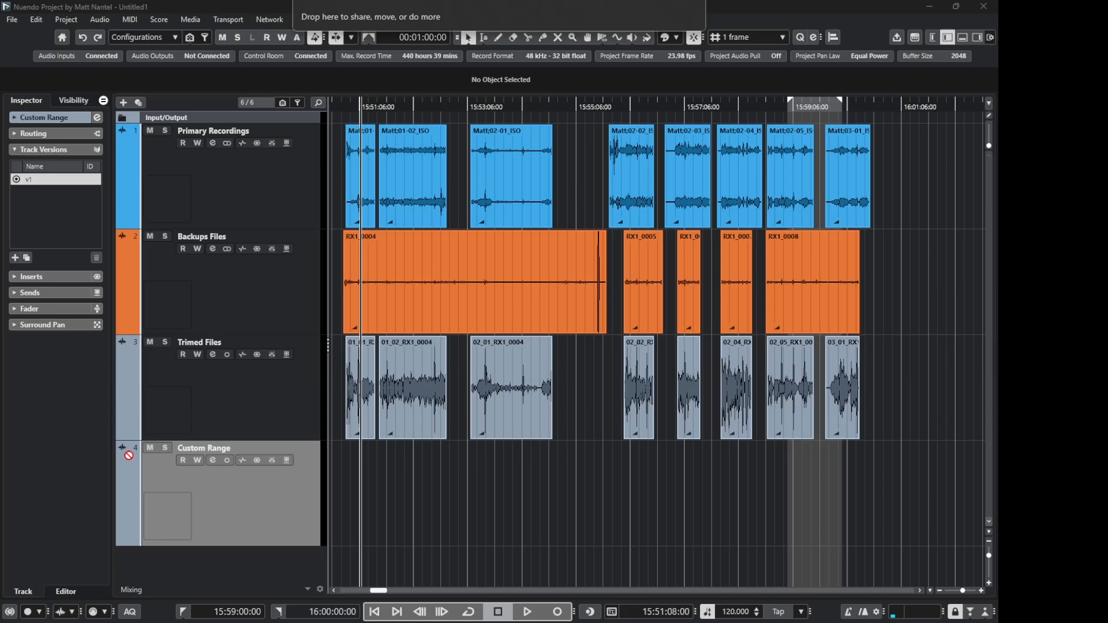
Step: In Nuendo, place the trimmed RX1_0008-01 file on the Custom Range track and move it to its origin timecode
drag(265, 442, 491, 508)
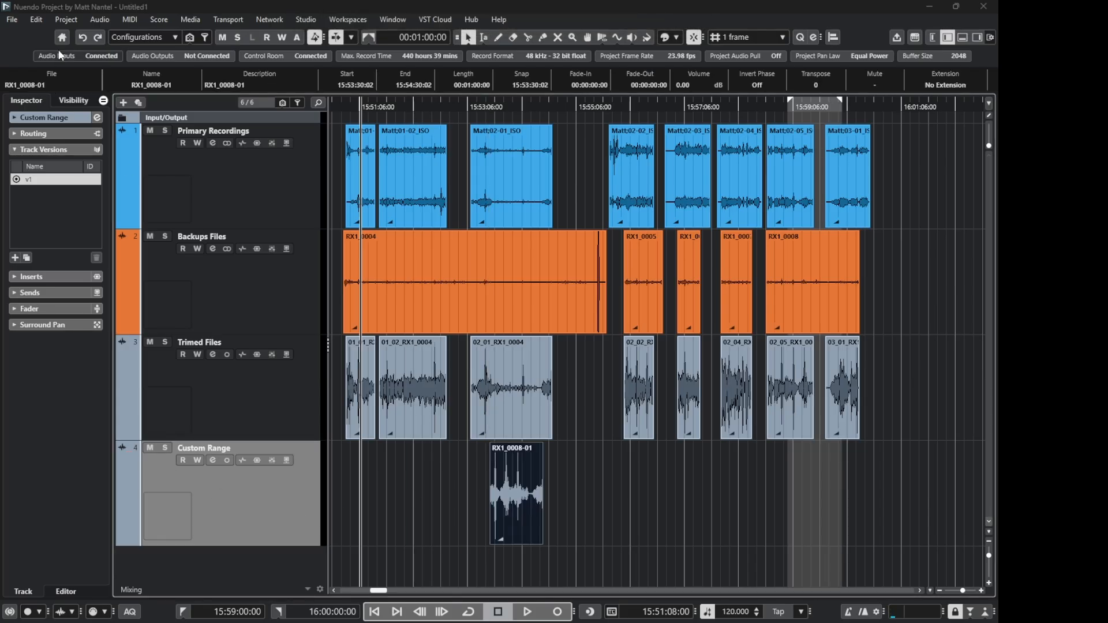
click(33, 20)
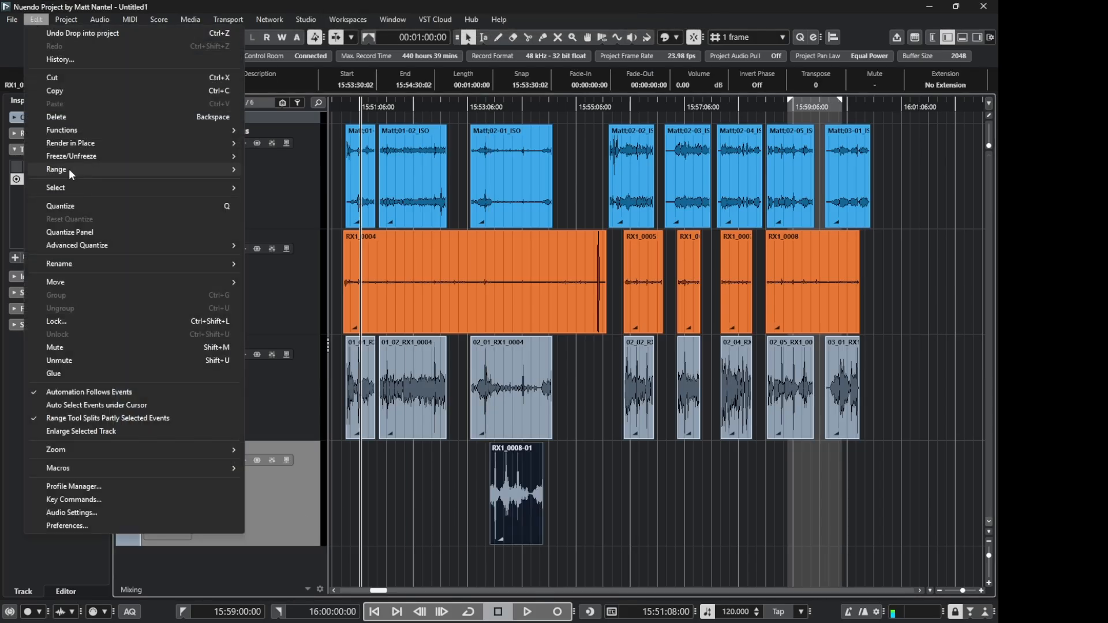
mouse_move(74, 282)
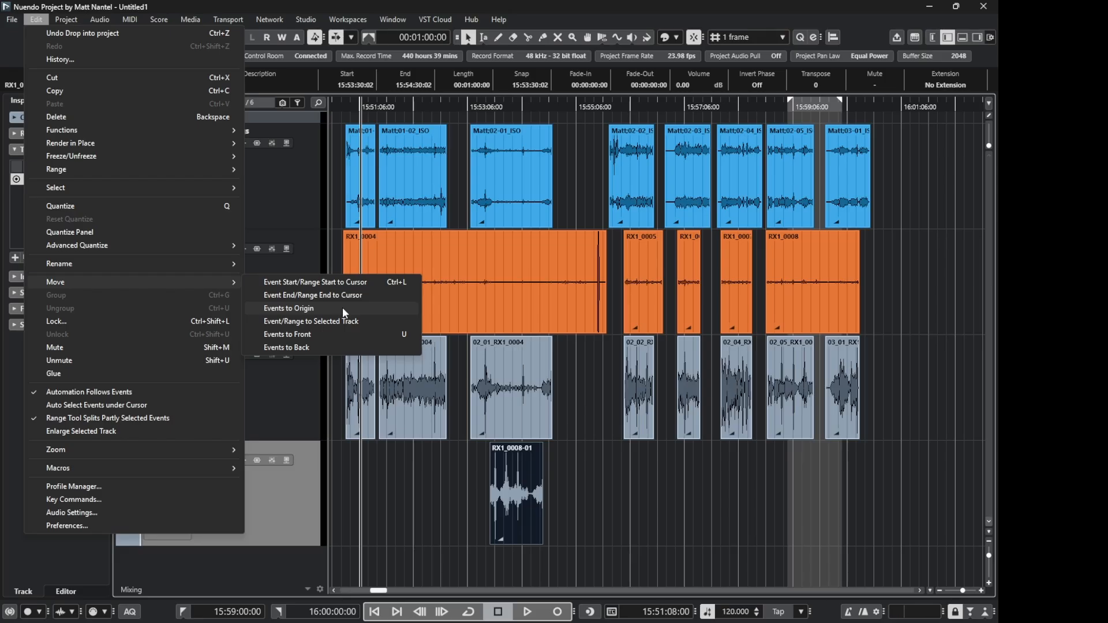
click(342, 307)
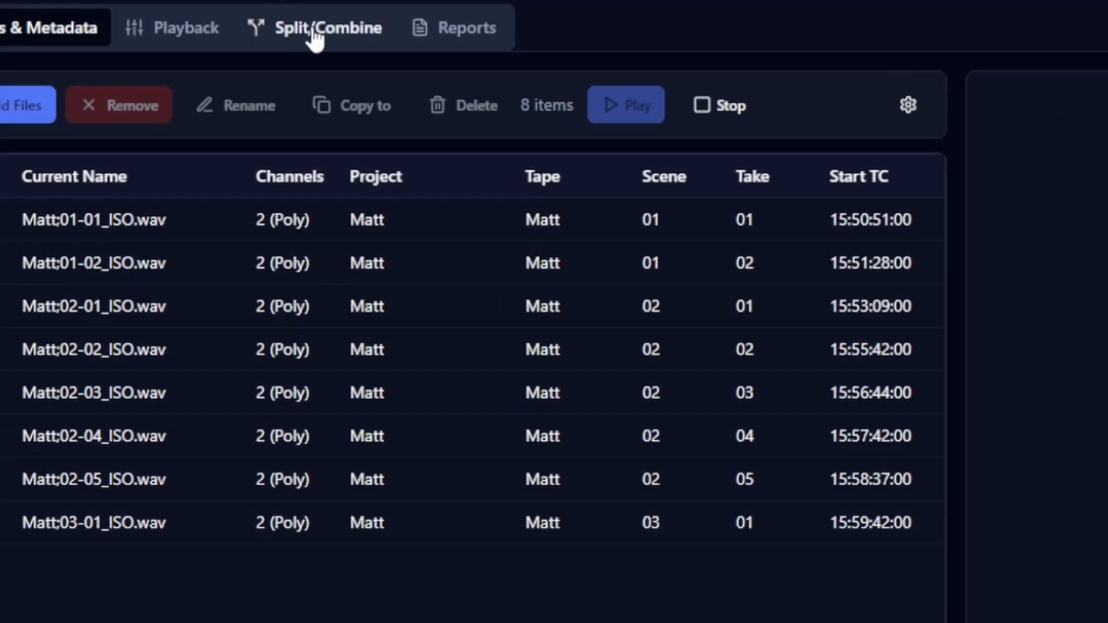
Step: In Wave Copilot, choose the Track Replace conform mode and add RX1_0004.wav through RX1_0008.wav from belt pack as backup recordings
click(314, 38)
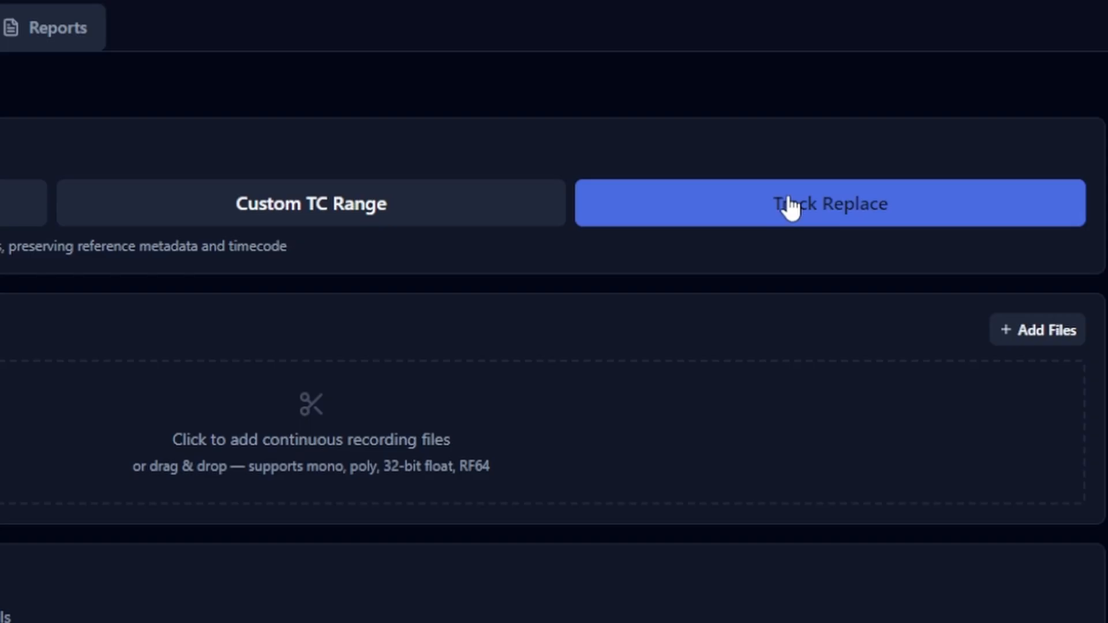
click(209, 465)
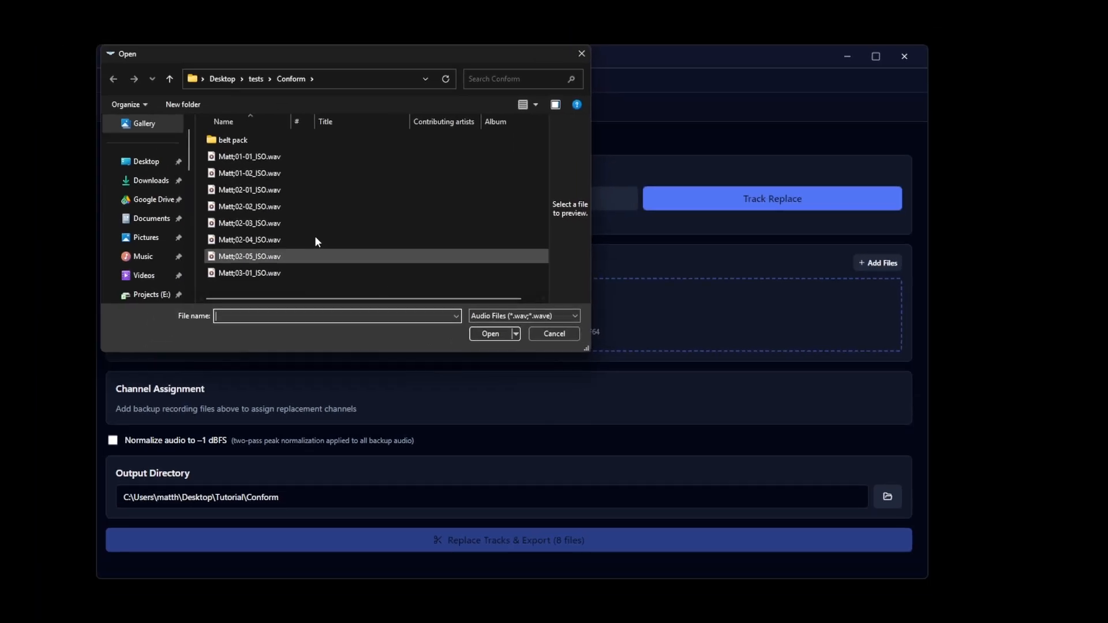
double_click(226, 139)
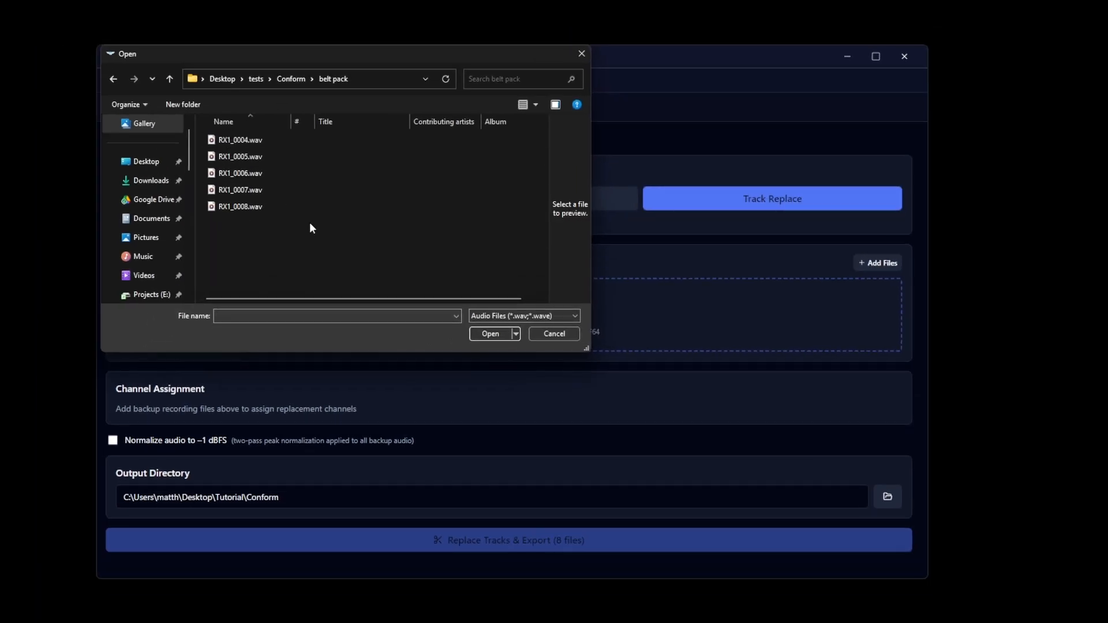
drag(310, 228, 249, 137)
click(498, 337)
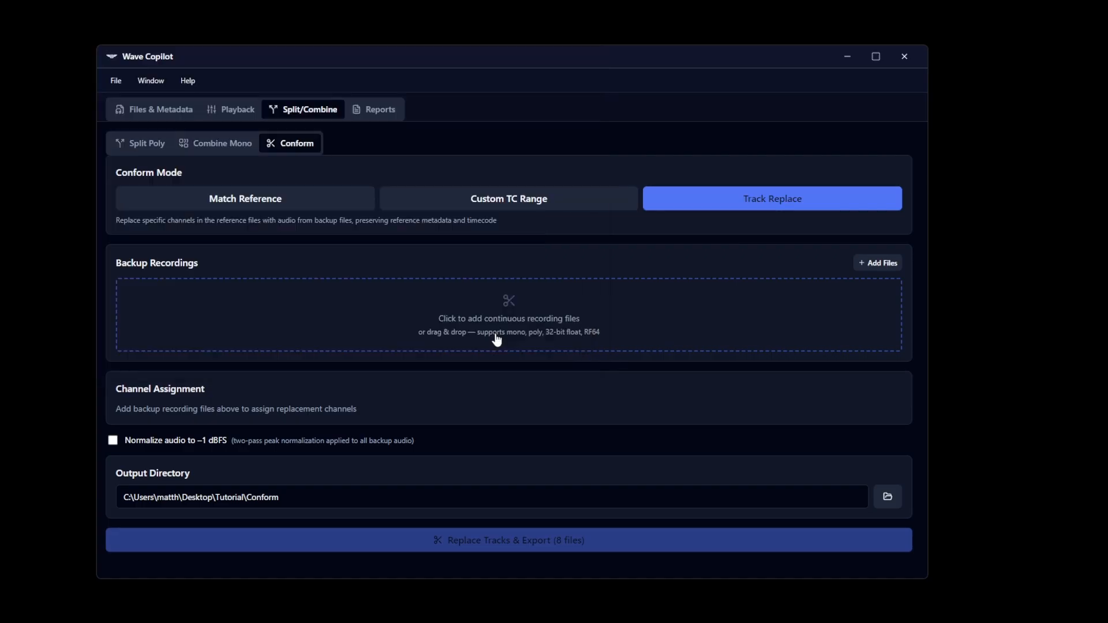
Step: Assign Ch 1 — Lav1 of RX1_0004 as the replacement for the Lav1 channel in takes 01/01, 01/02 and 02/01
scroll(518, 349, down, 5)
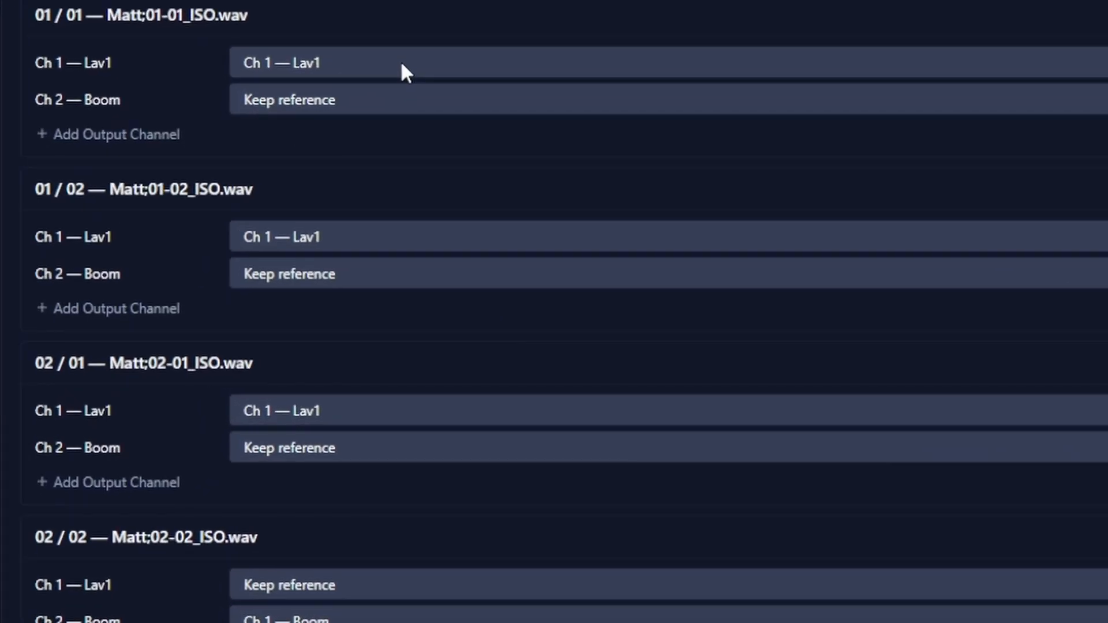
click(310, 220)
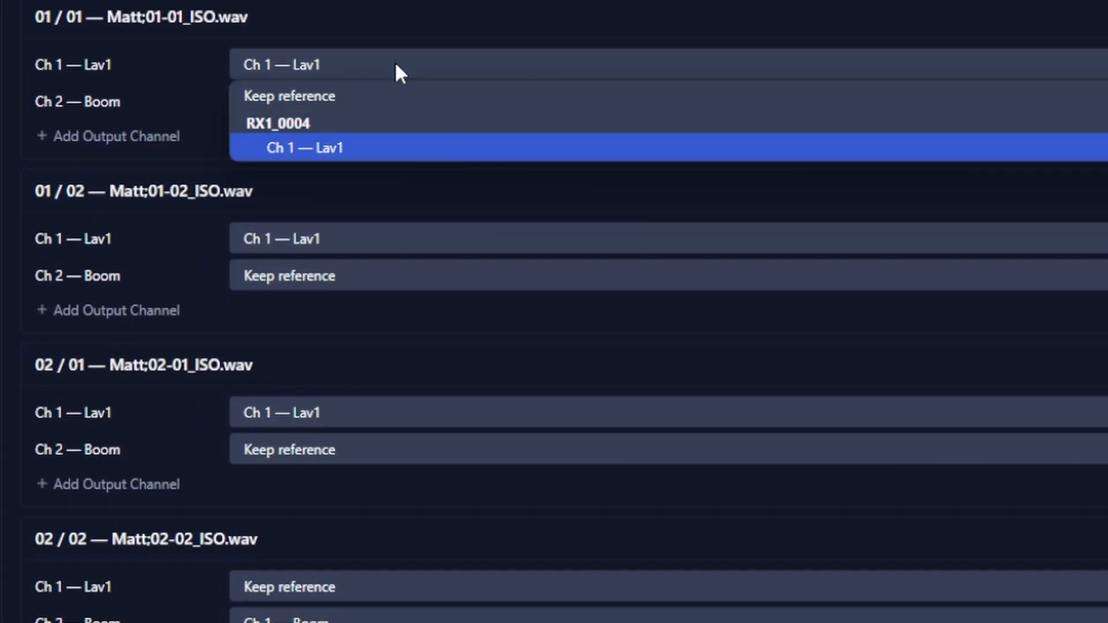
click(374, 149)
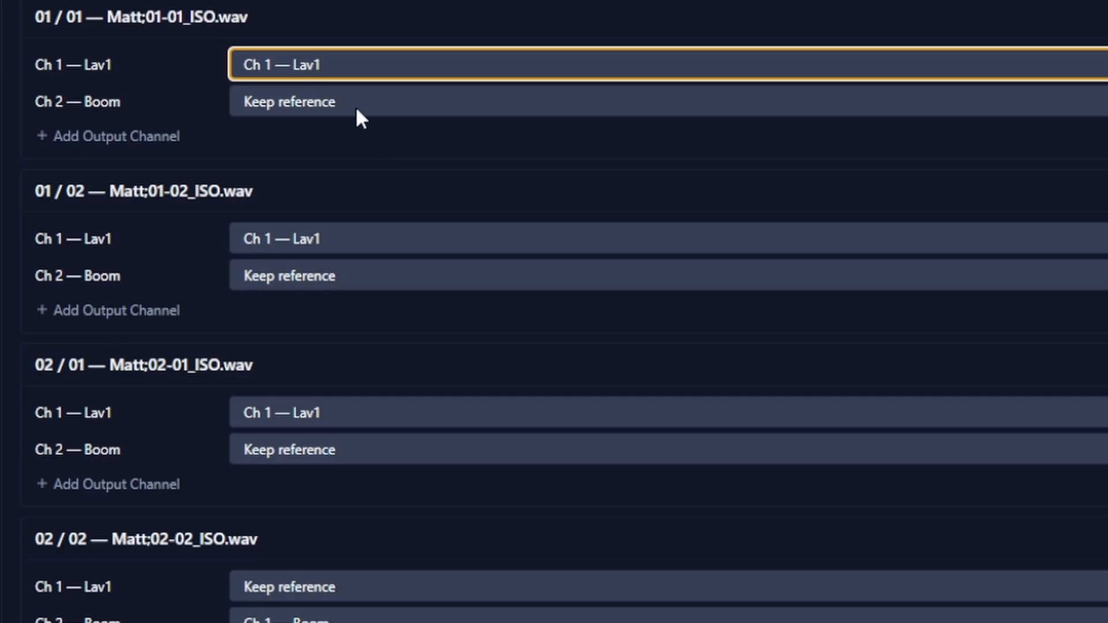
click(380, 237)
click(349, 321)
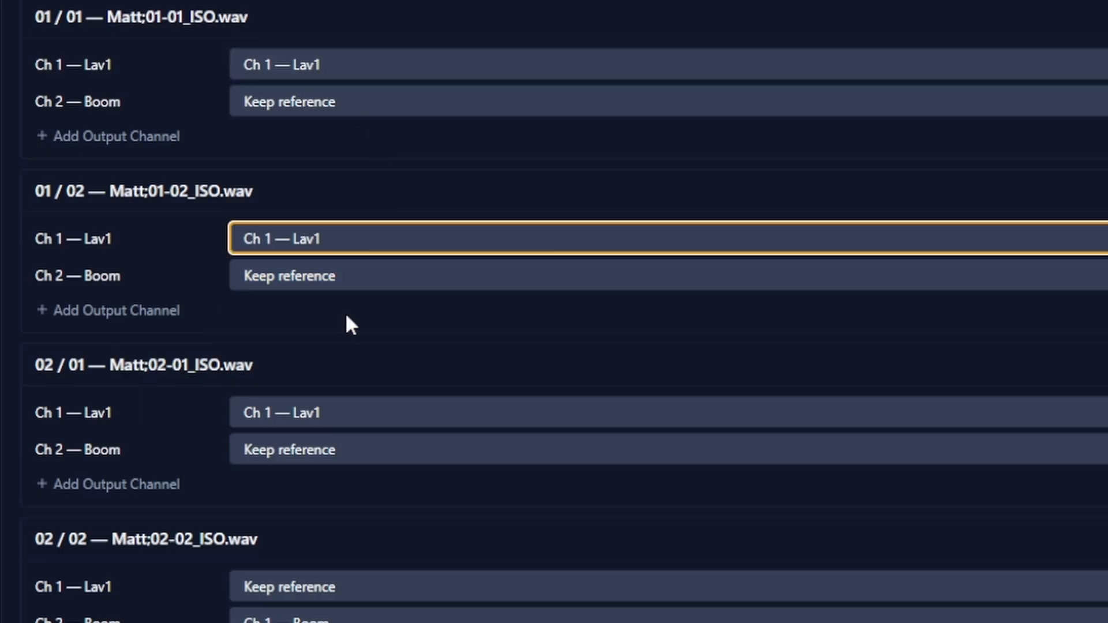
click(358, 412)
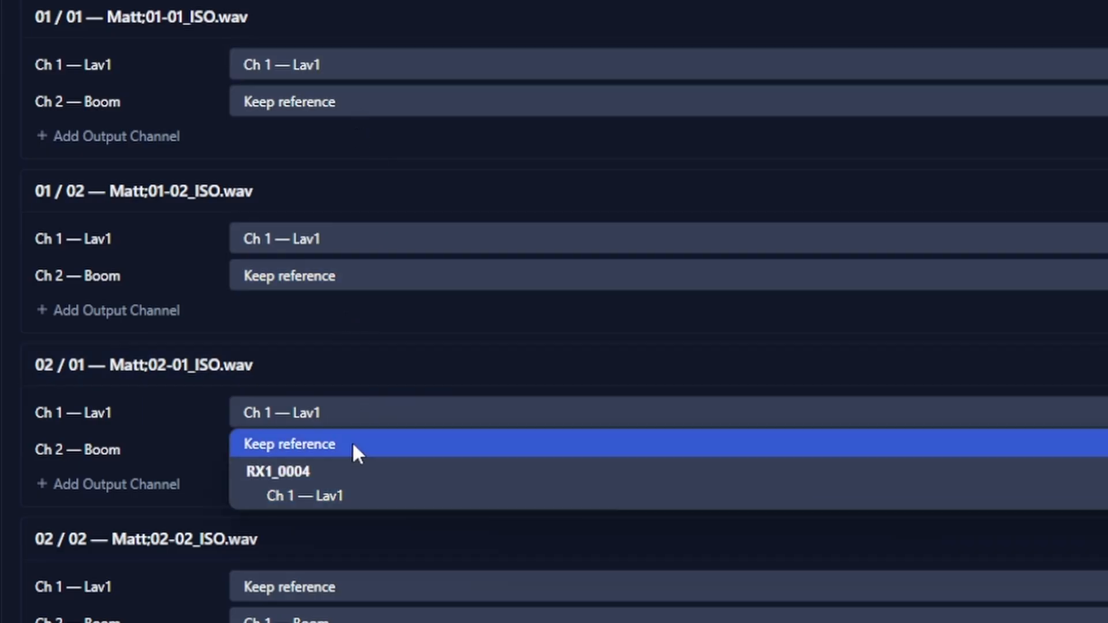
click(348, 497)
Step: Replace the Lav1 channel with RX1_0005's Ch 1 — Boom in take 02/02 and with Ch 1 — RX1 in takes 02/03 through 03/01
click(357, 593)
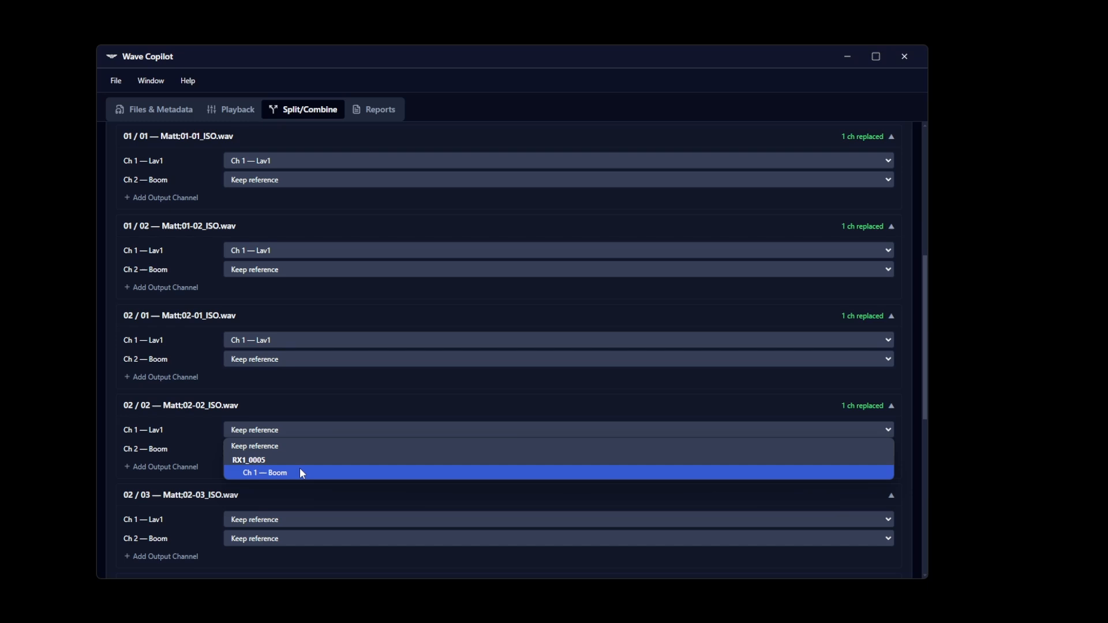
click(300, 474)
scroll(315, 465, down, 2)
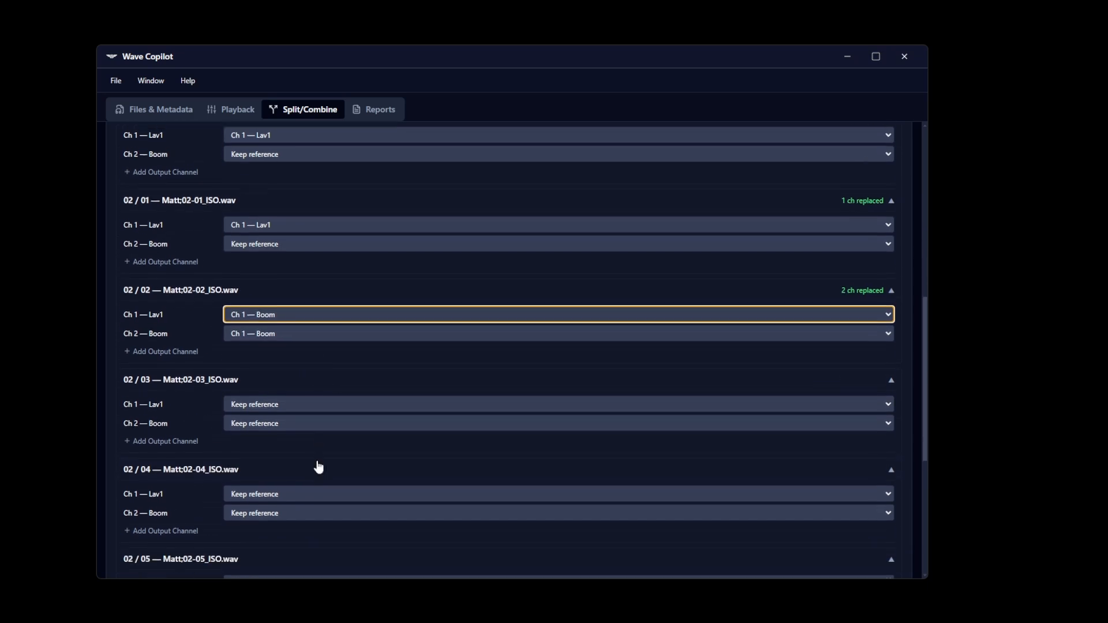
click(307, 400)
click(300, 443)
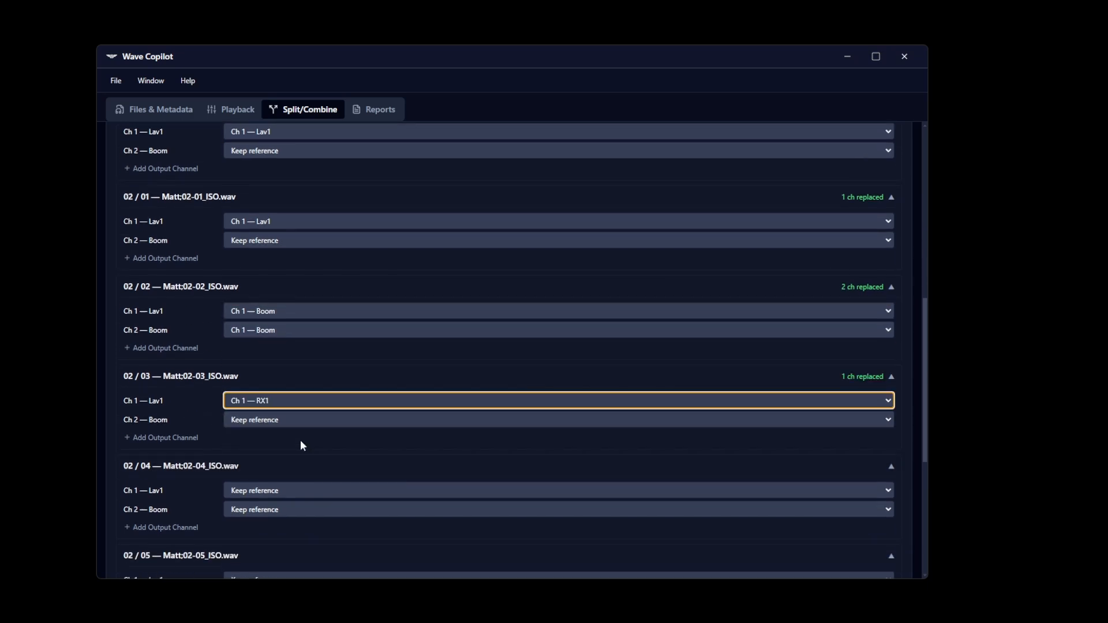
click(311, 491)
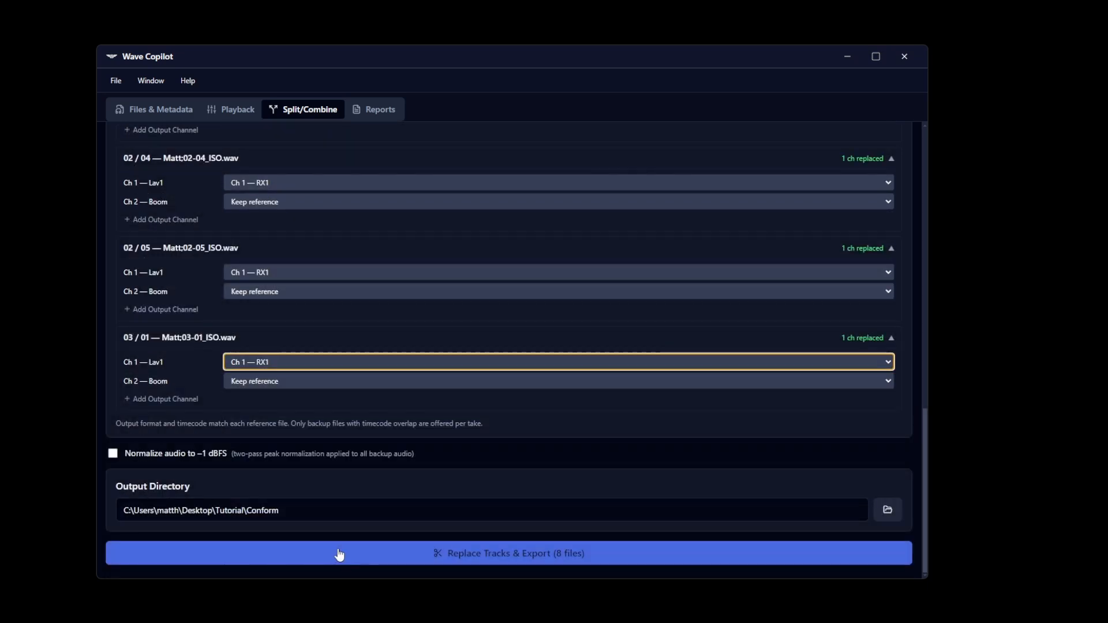
Step: Replace the assigned tracks, export the 8 files to the Conform folder, and load them into the session
click(340, 554)
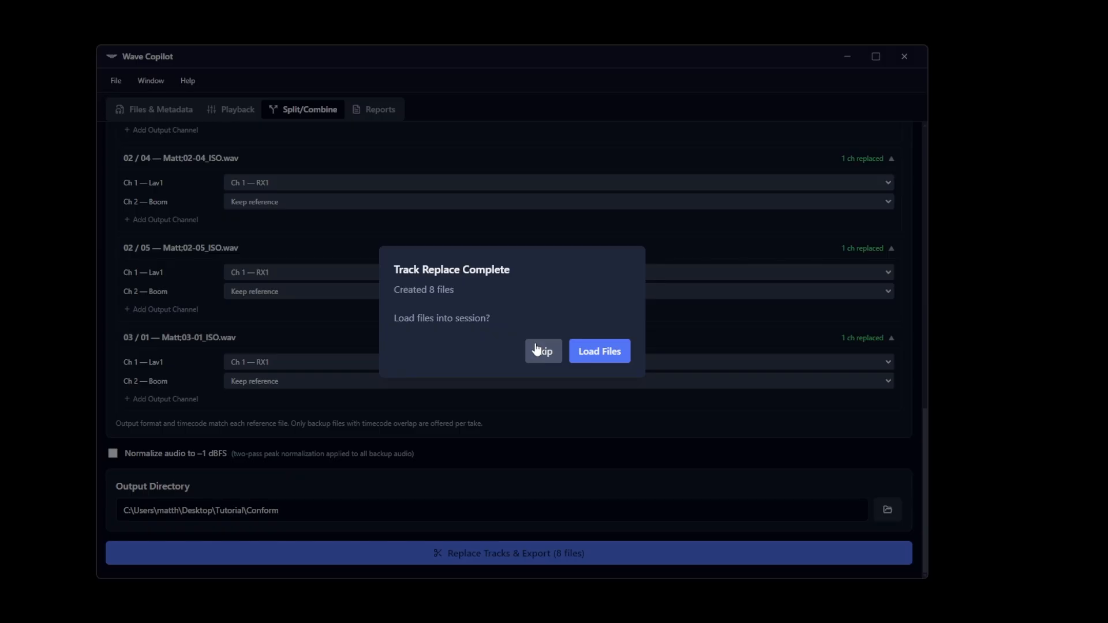
click(580, 351)
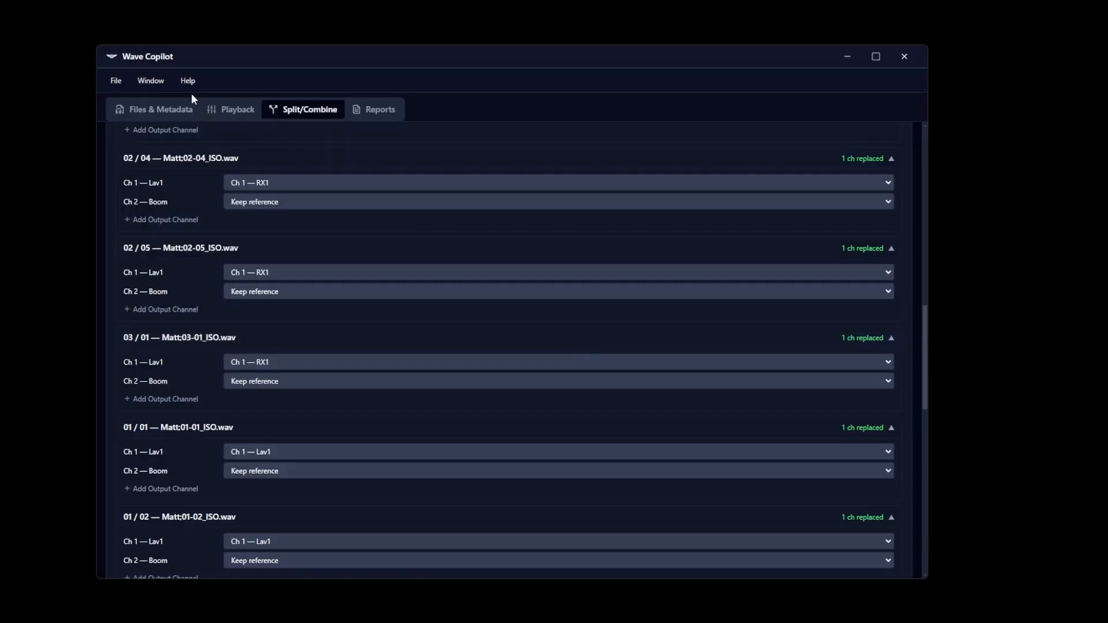
Step: Open the newly loaded scene 01 take 01 file for playback to examine its Lav1 and Boom waveforms
click(173, 109)
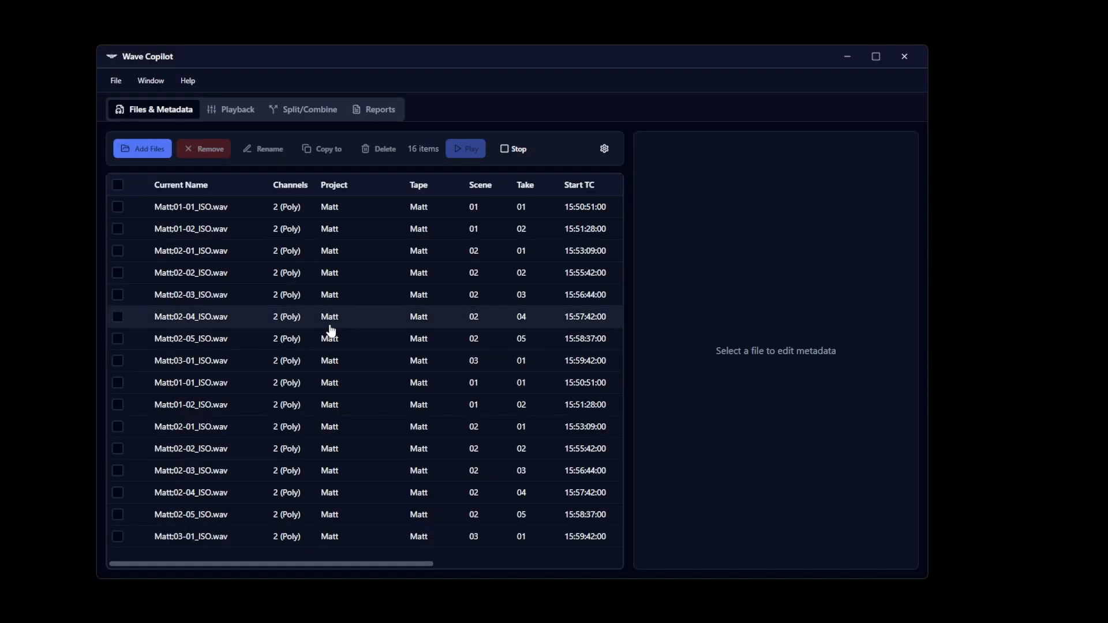
click(305, 386)
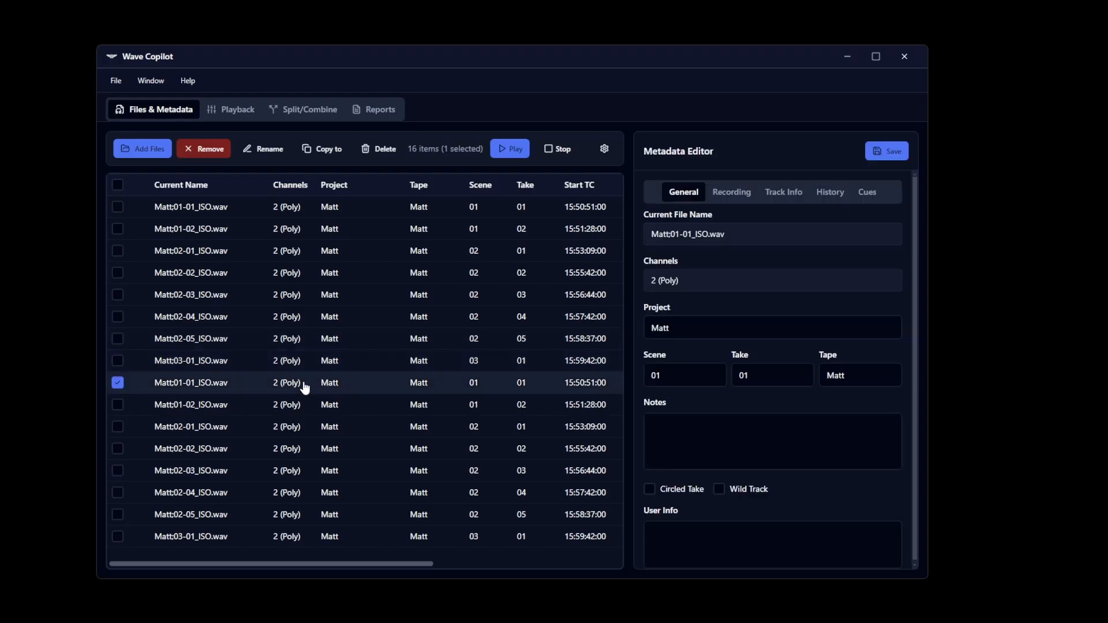
click(235, 112)
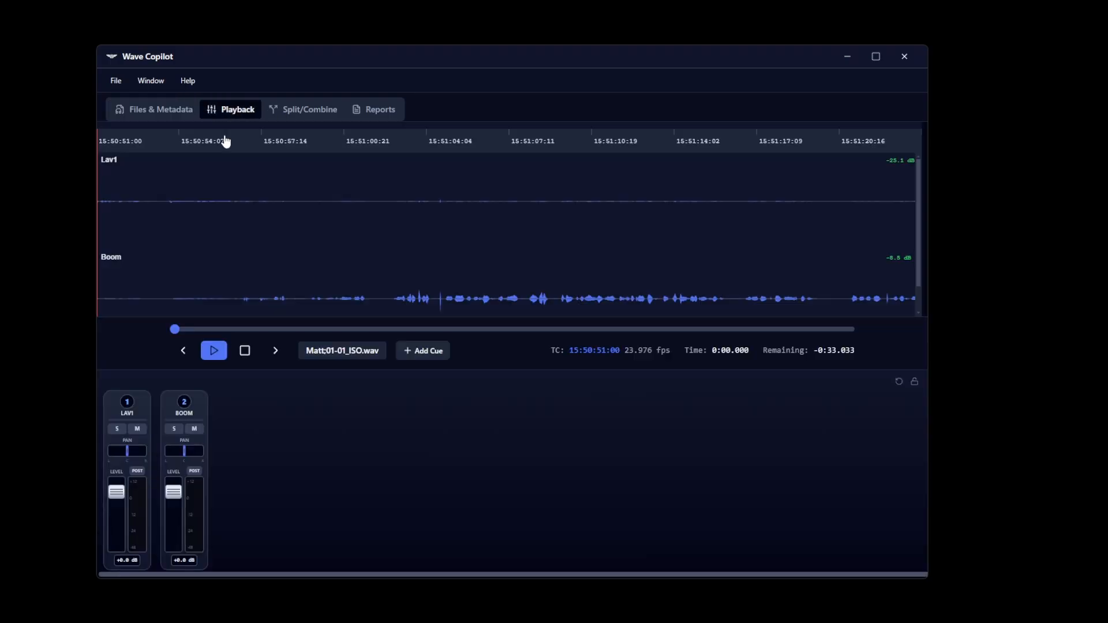